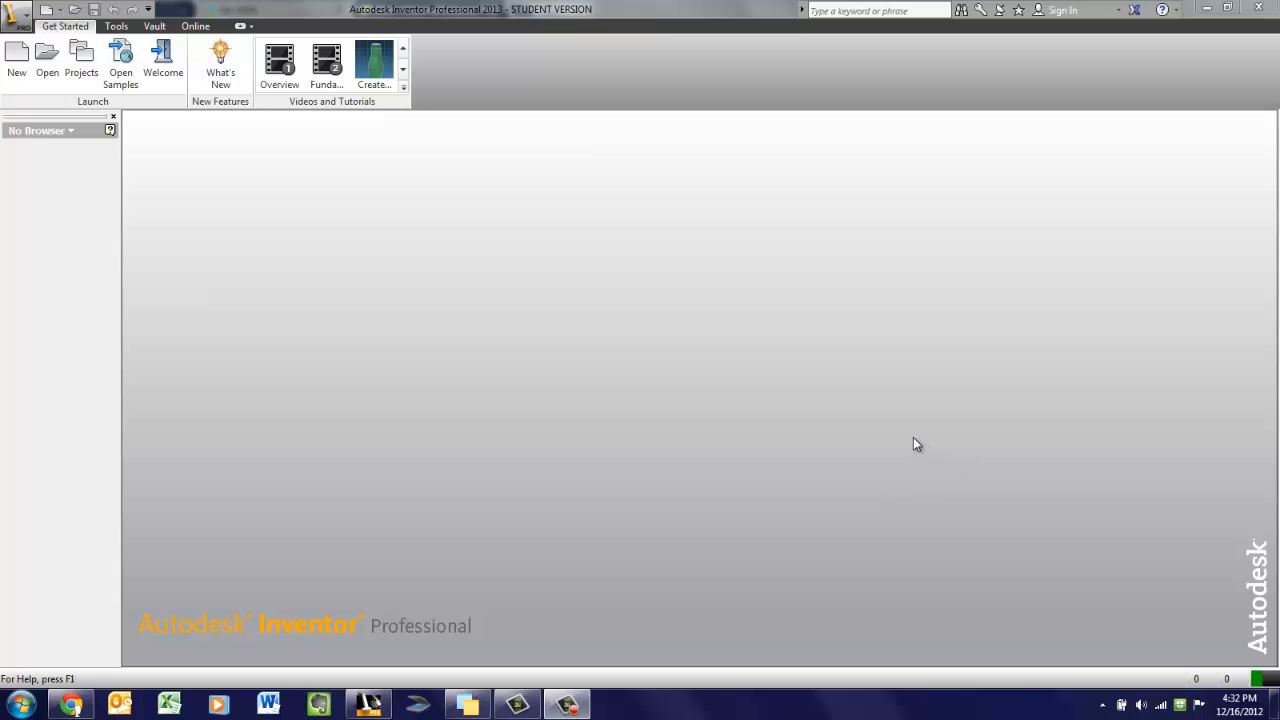
Create a new assembly from the Standard (in).iam template
click(19, 55)
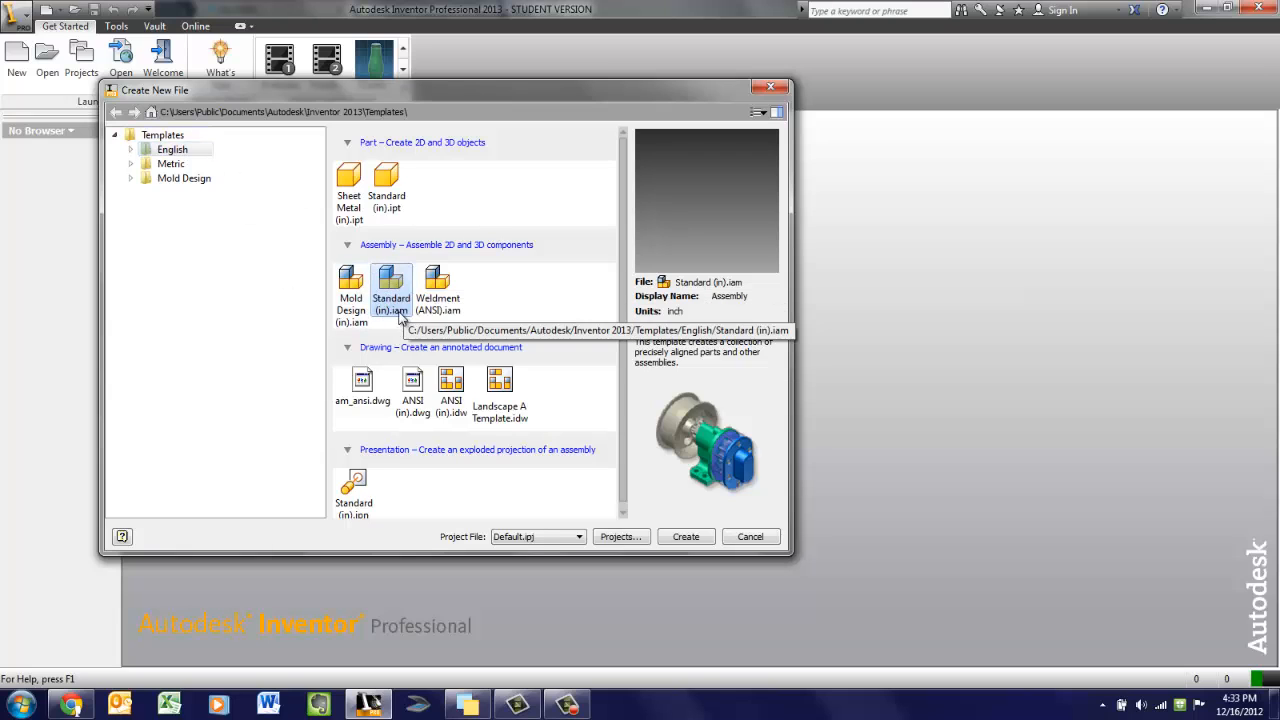
double_click(390, 292)
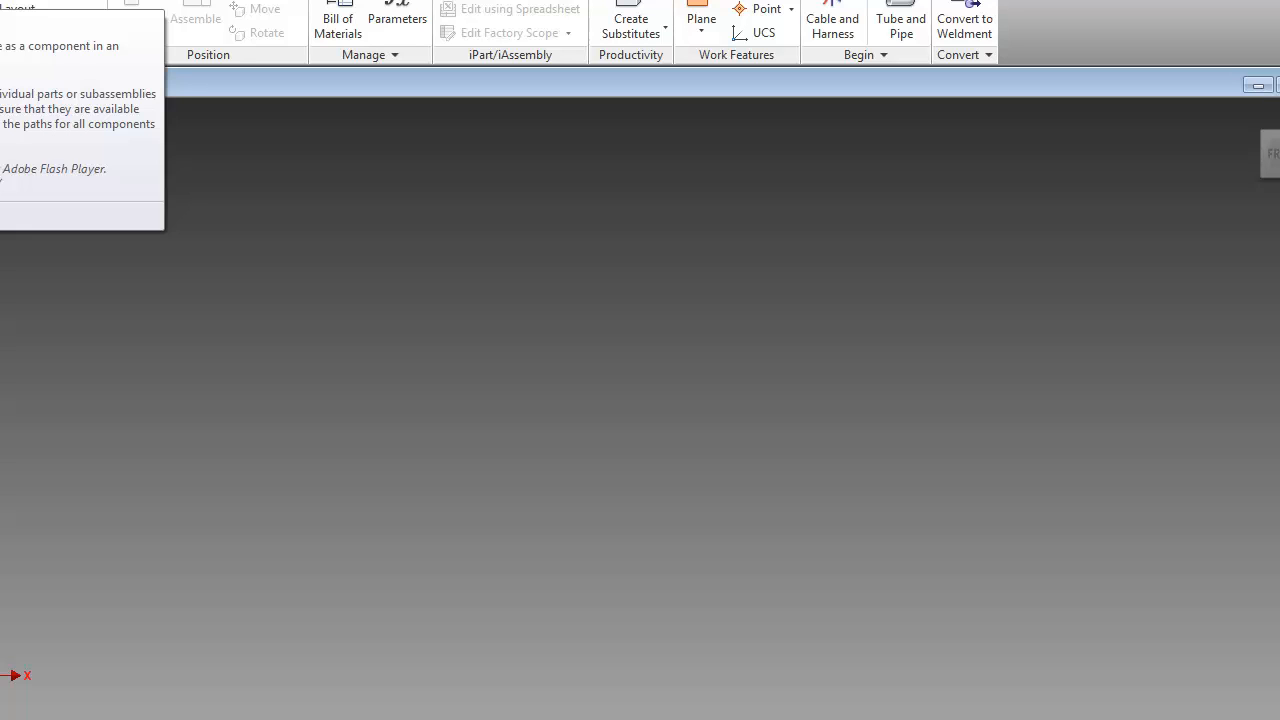
Place the base plate part into the assembly, accepting the educational watermark, and finish placing
click(0, 6)
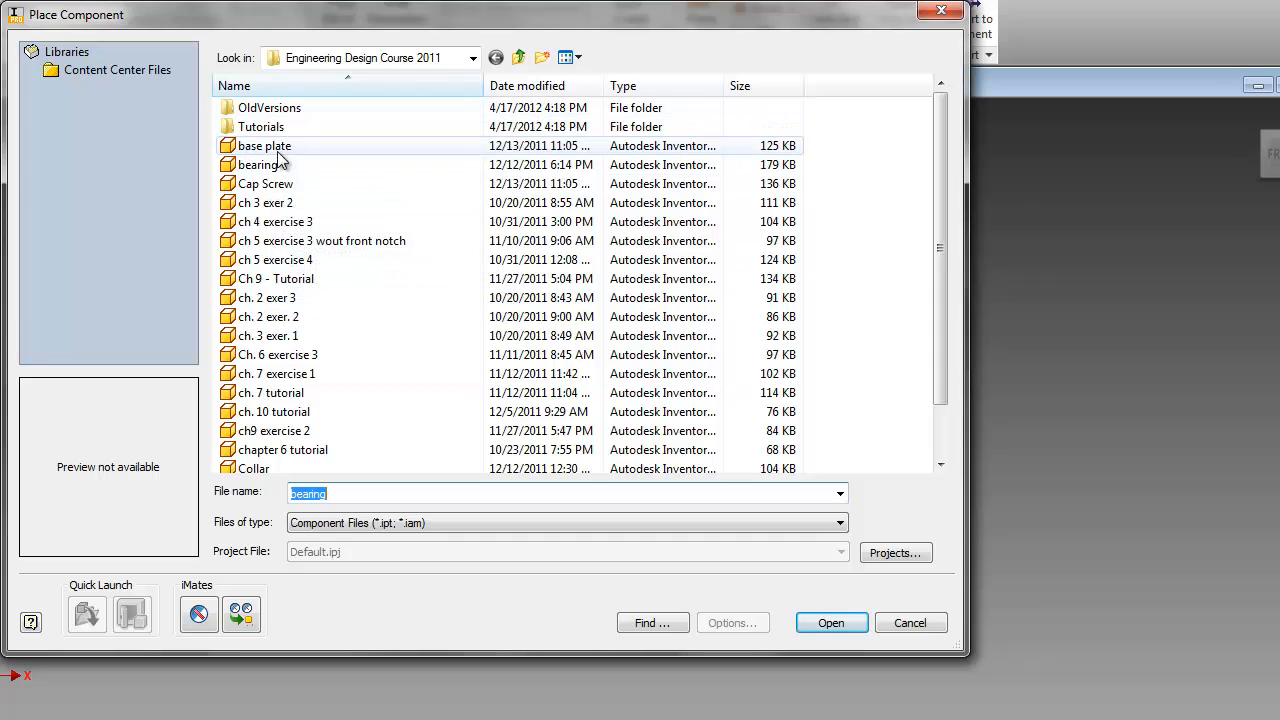
double_click(270, 146)
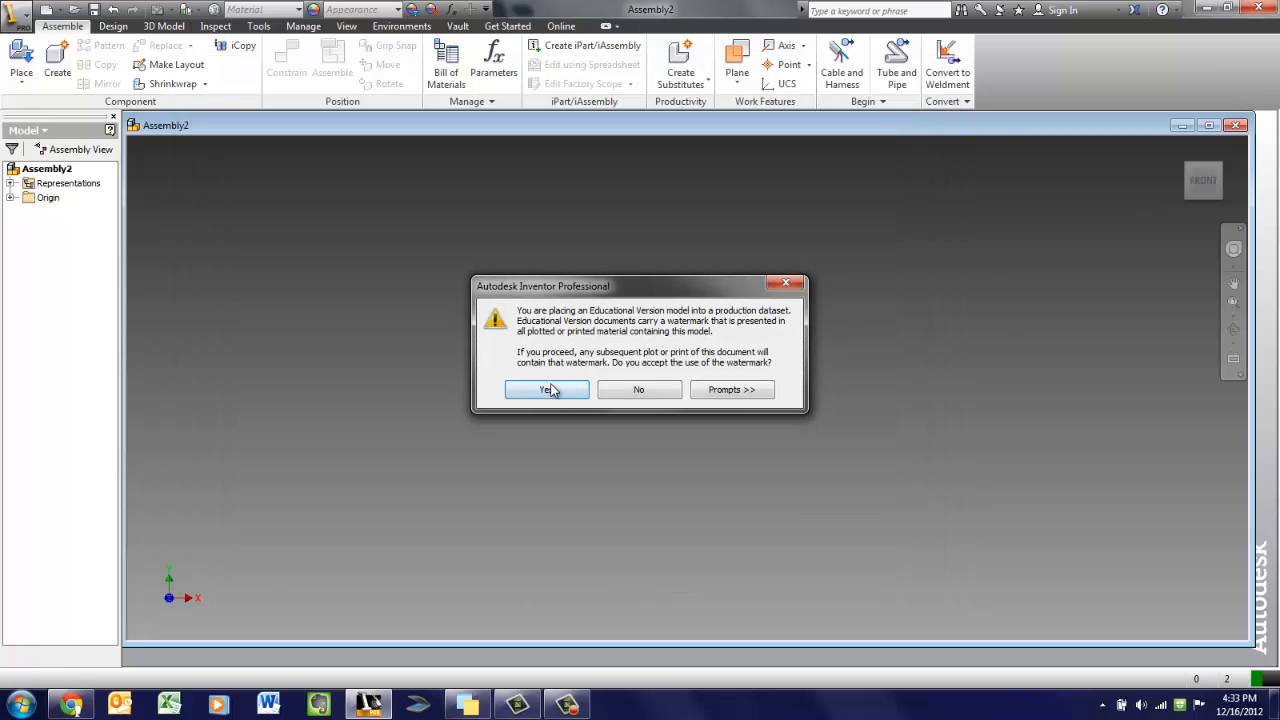
click(546, 390)
click(634, 455)
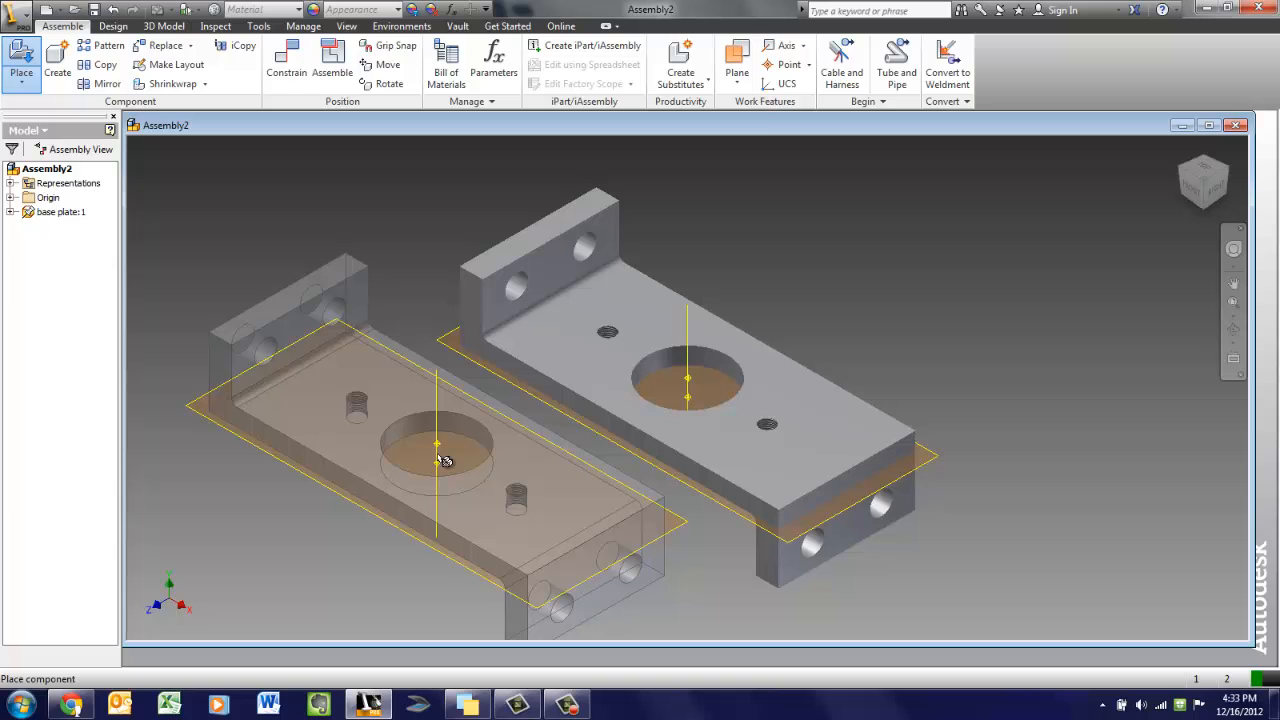
right_click(440, 460)
click(494, 455)
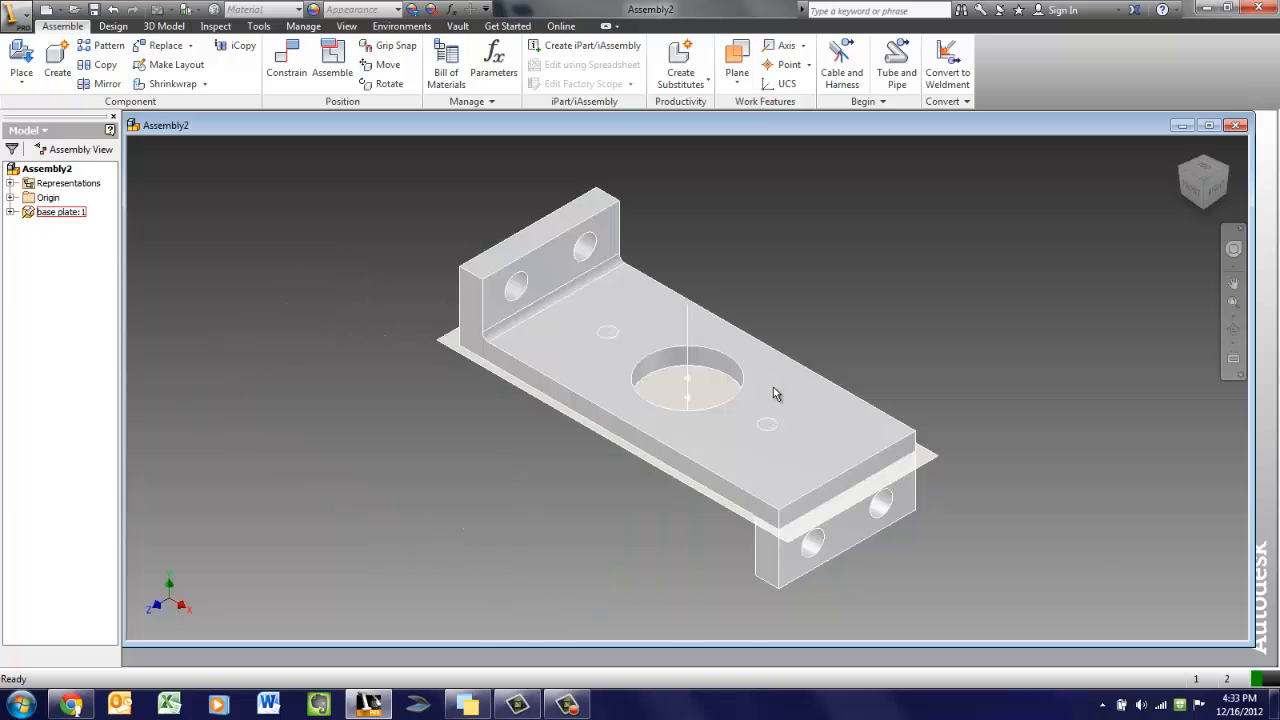
Reposition the base plate toward the centre of the view
middle_drag(773, 387, 698, 404)
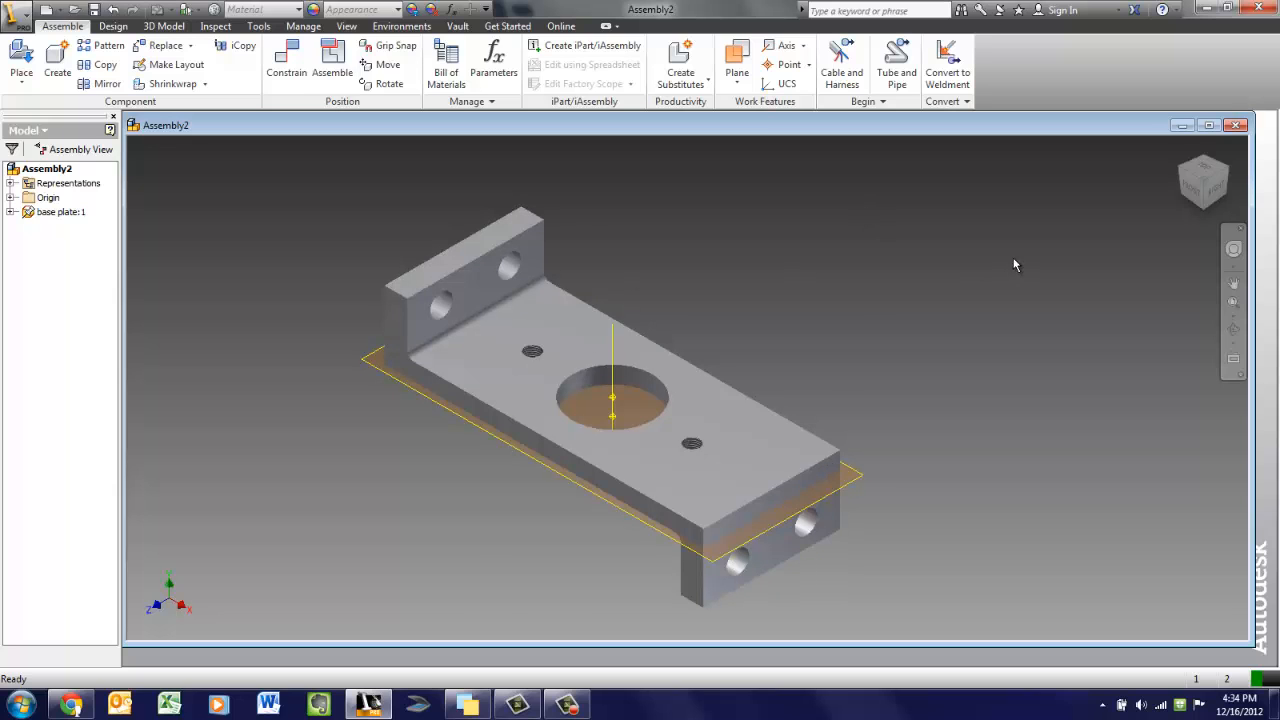
click(660, 398)
middle_drag(660, 398, 592, 406)
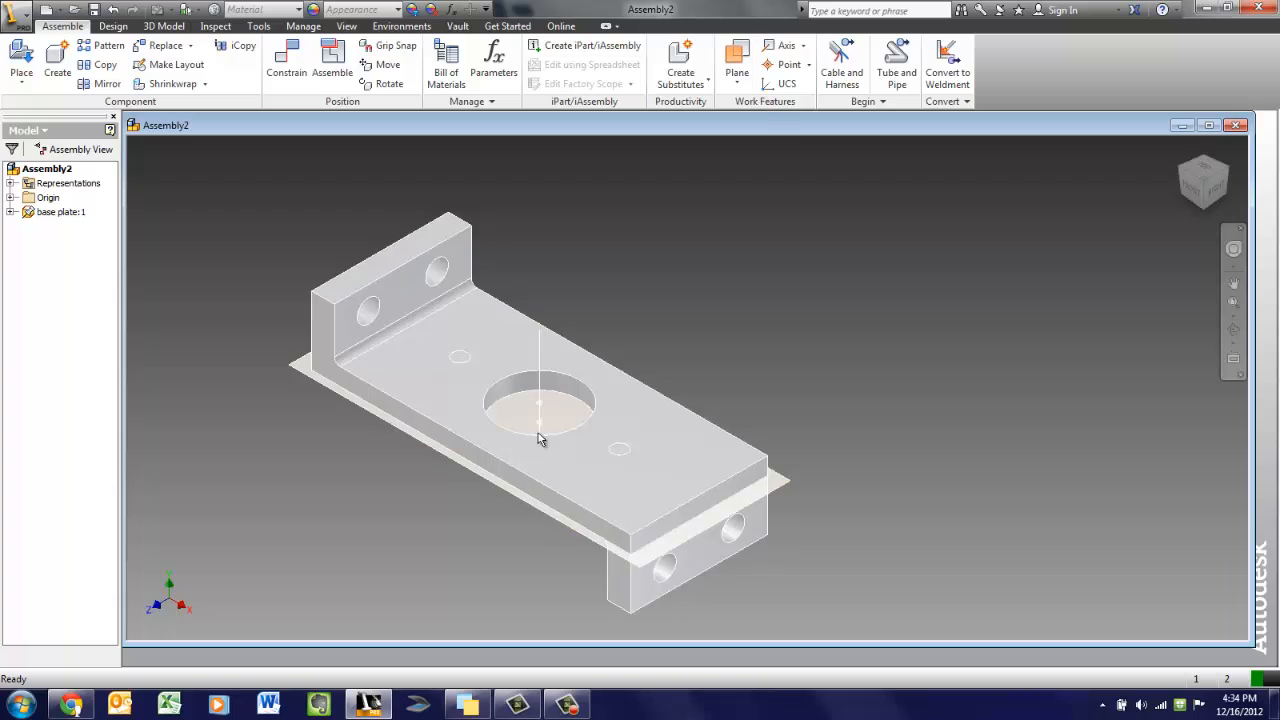
click(52, 212)
middle_drag(497, 339, 529, 349)
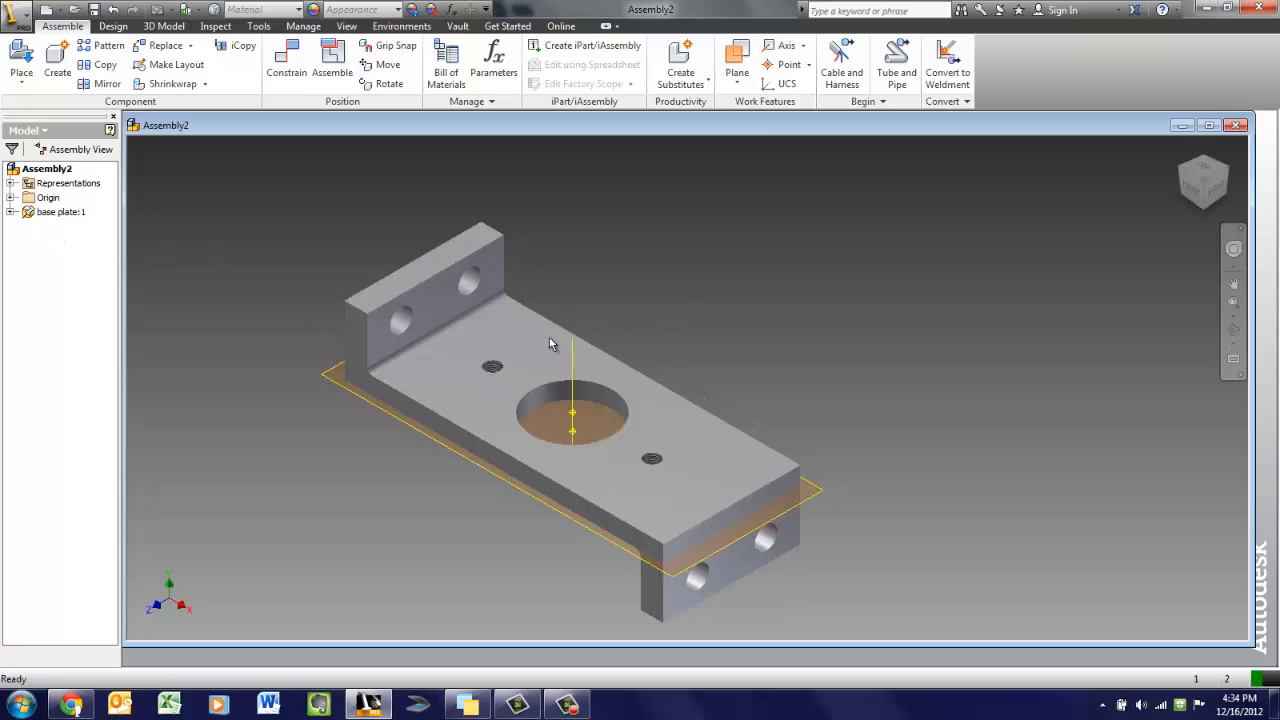
middle_drag(474, 374, 466, 388)
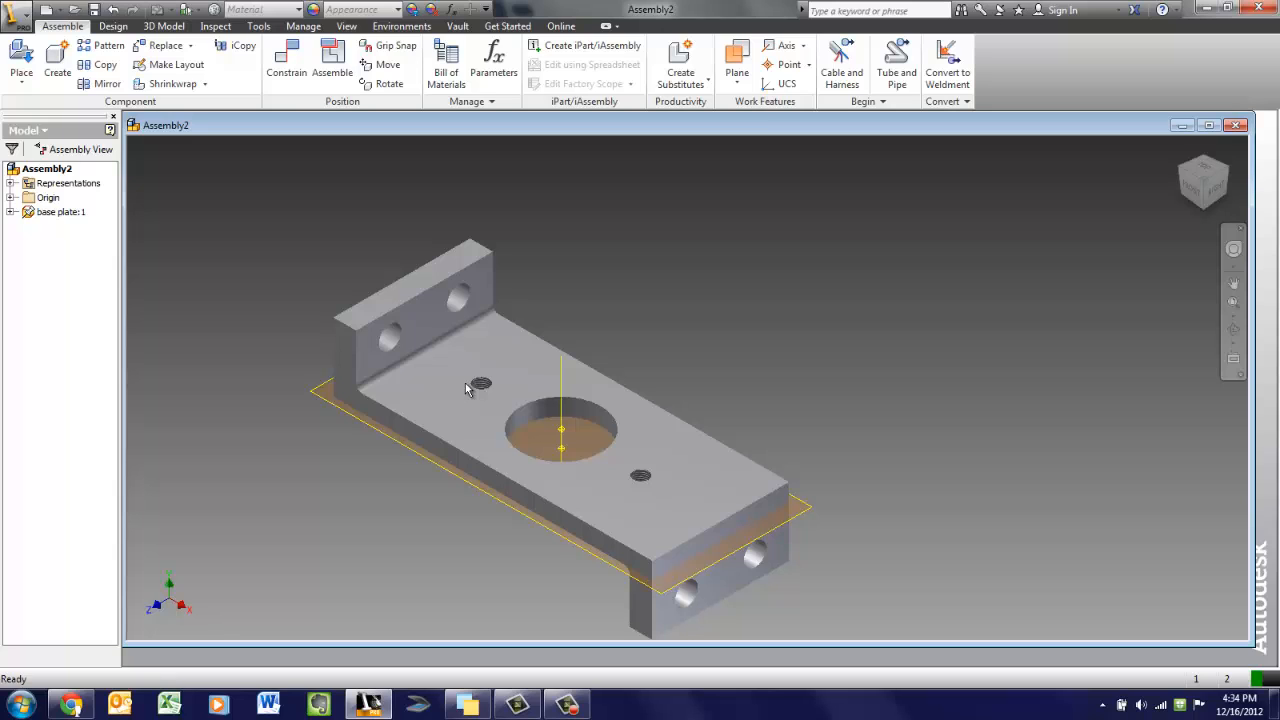
Place one instance of the bearing part to the right of the base plate
click(20, 60)
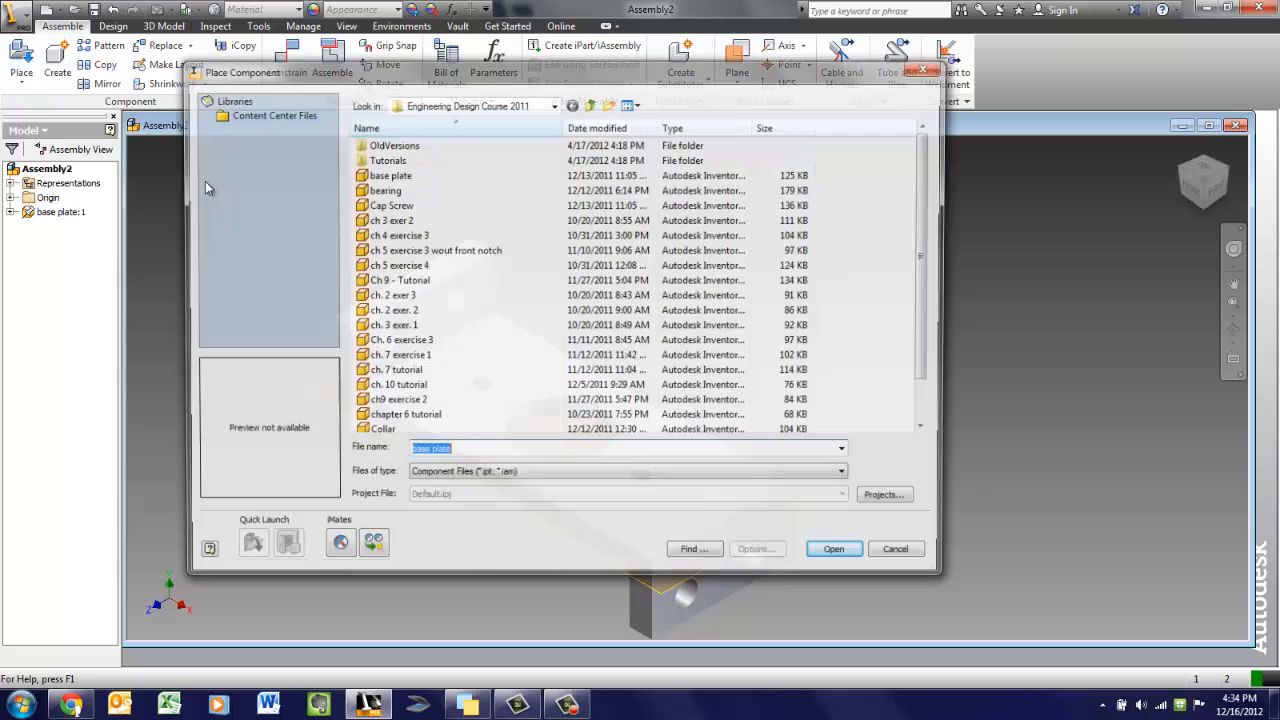
double_click(382, 190)
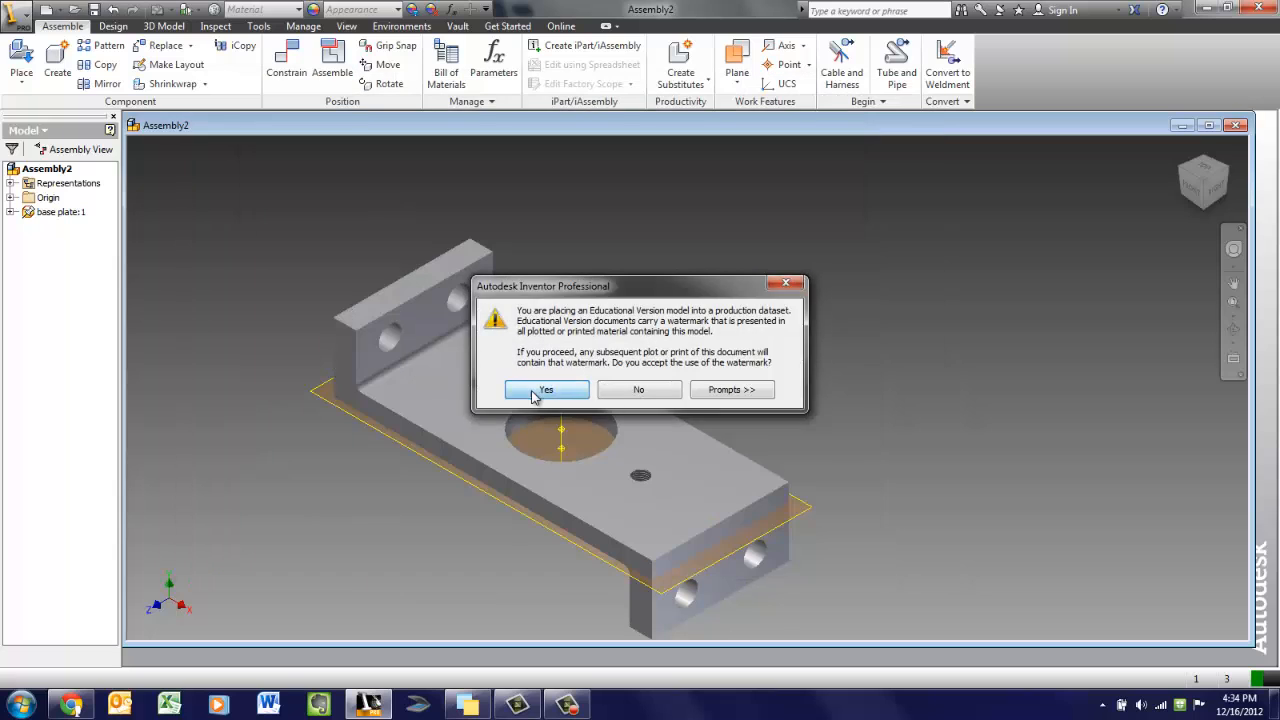
click(535, 393)
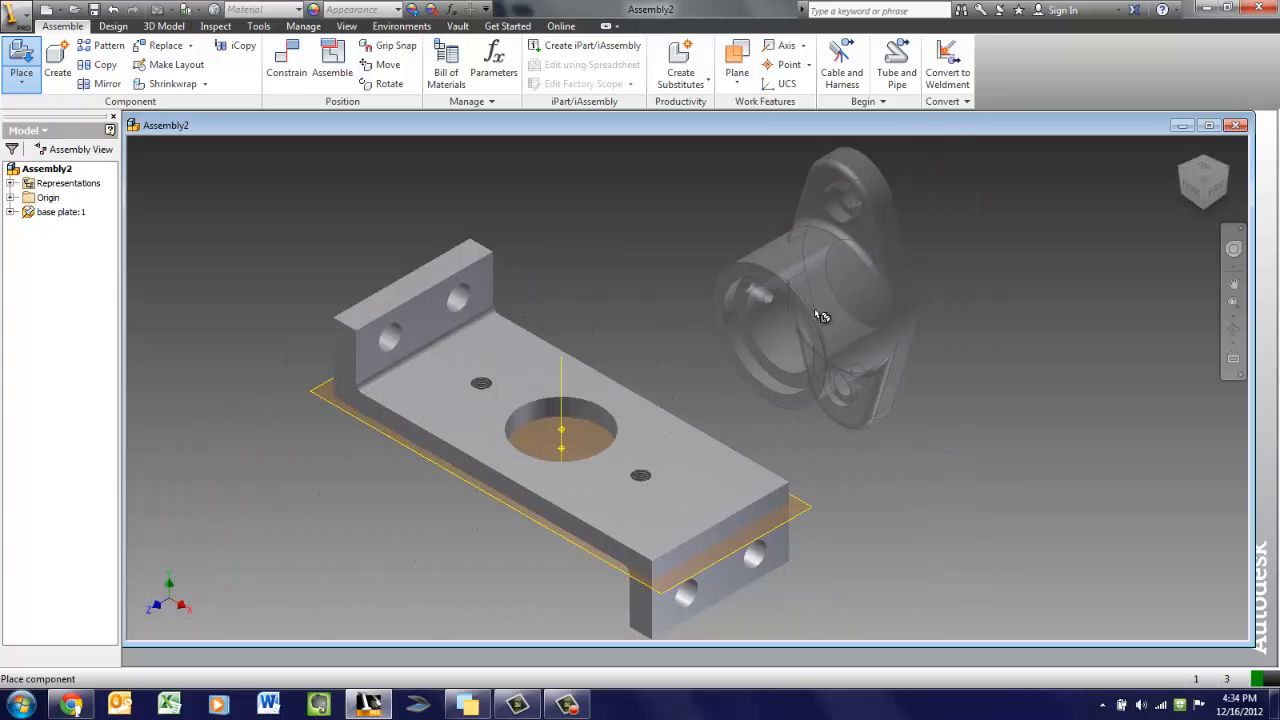
click(820, 316)
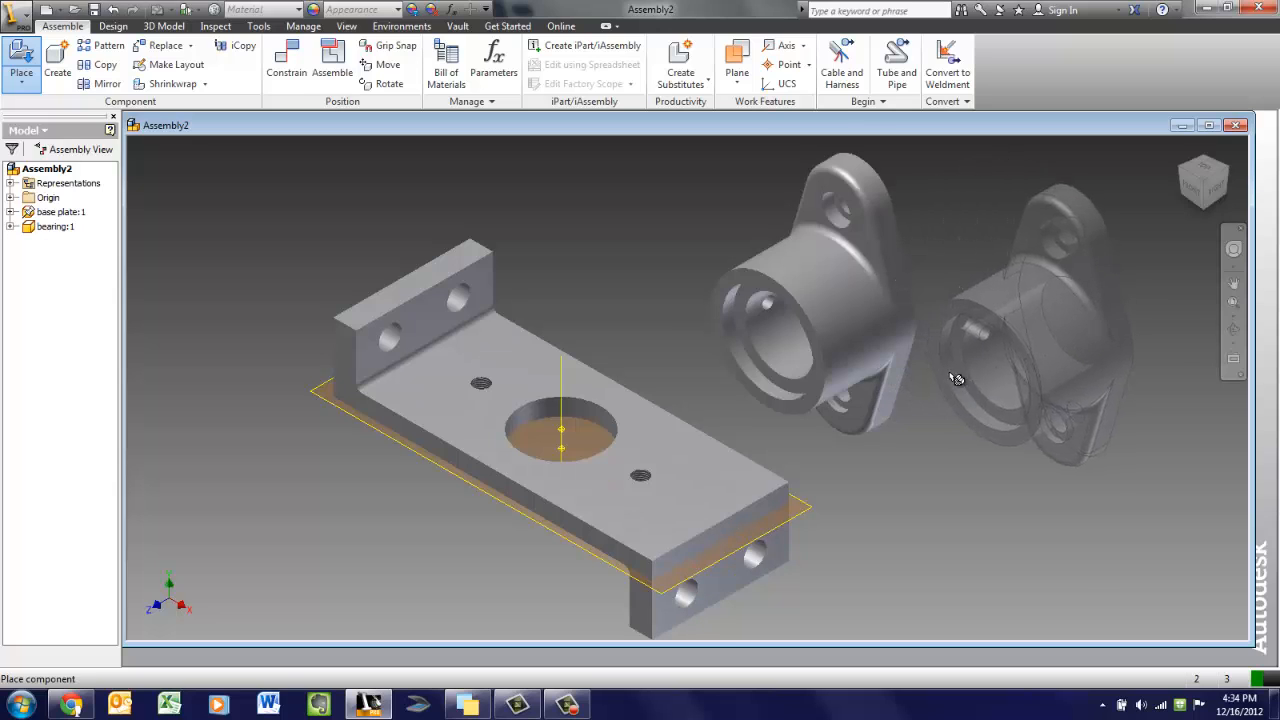
right_click(954, 376)
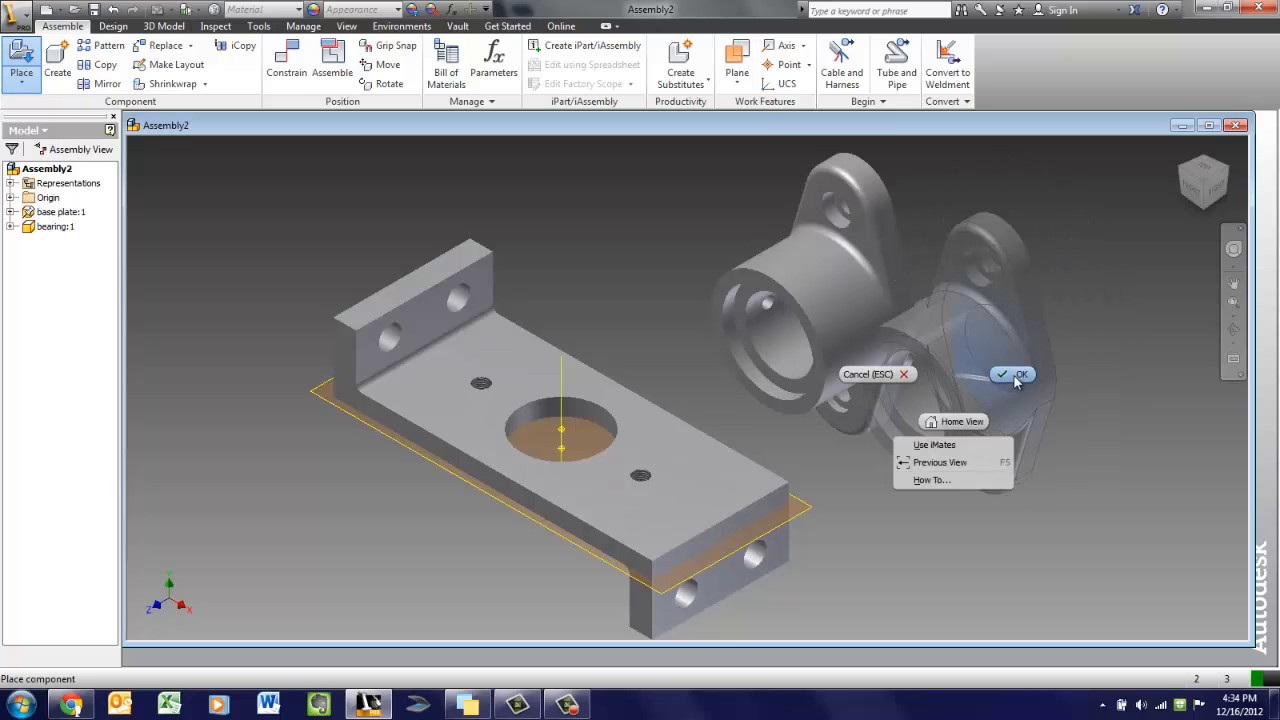
click(1014, 375)
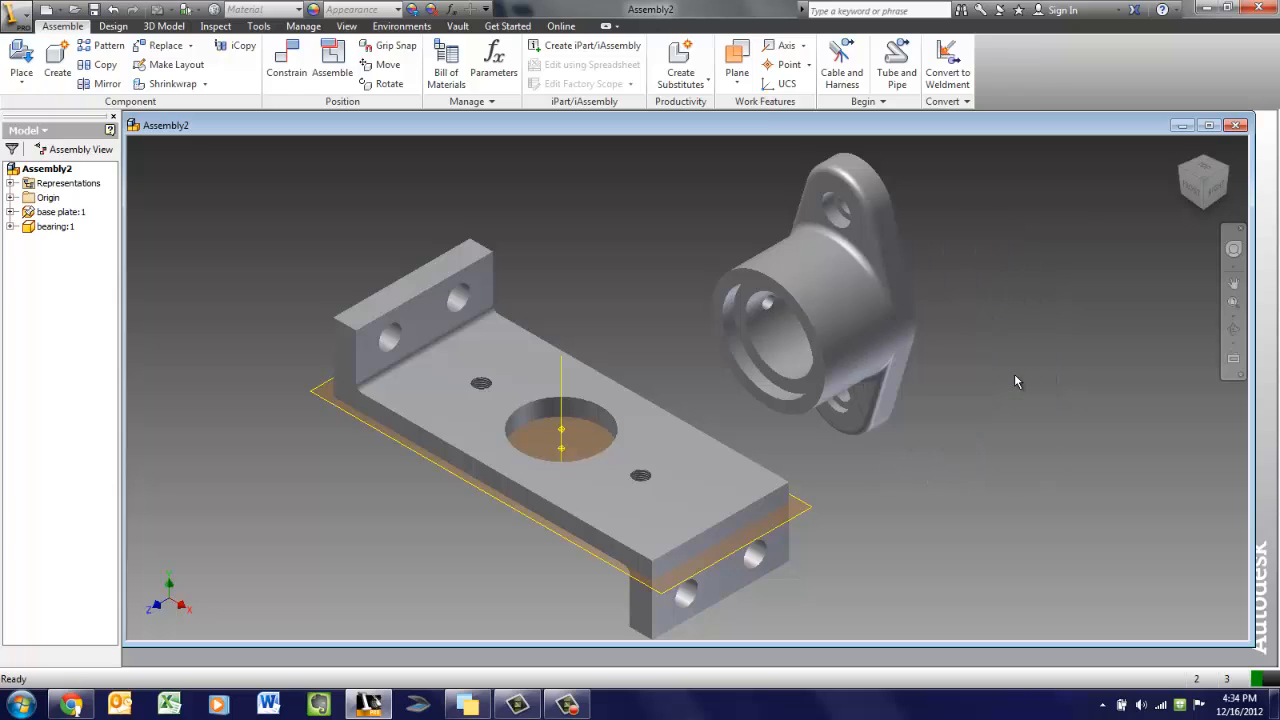
Rotate the bearing upright so its mounting flange lies beneath the cylinder
click(384, 64)
click(811, 302)
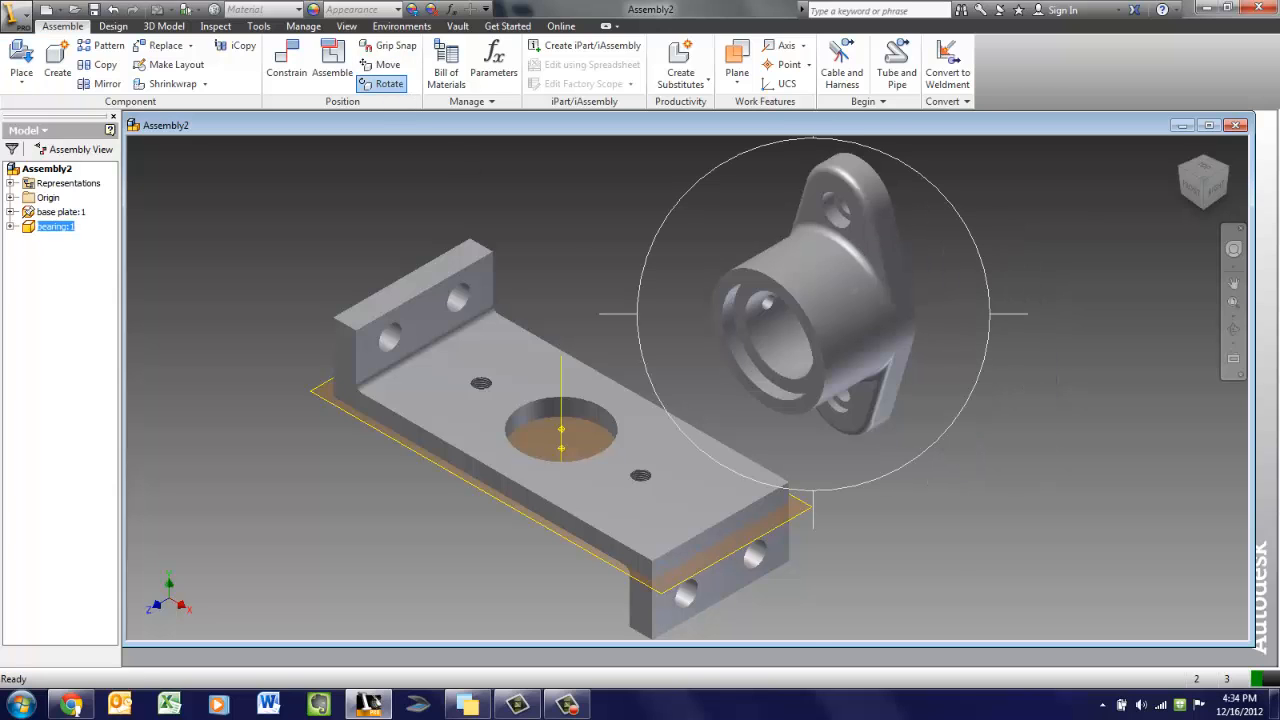
drag(922, 213, 929, 286)
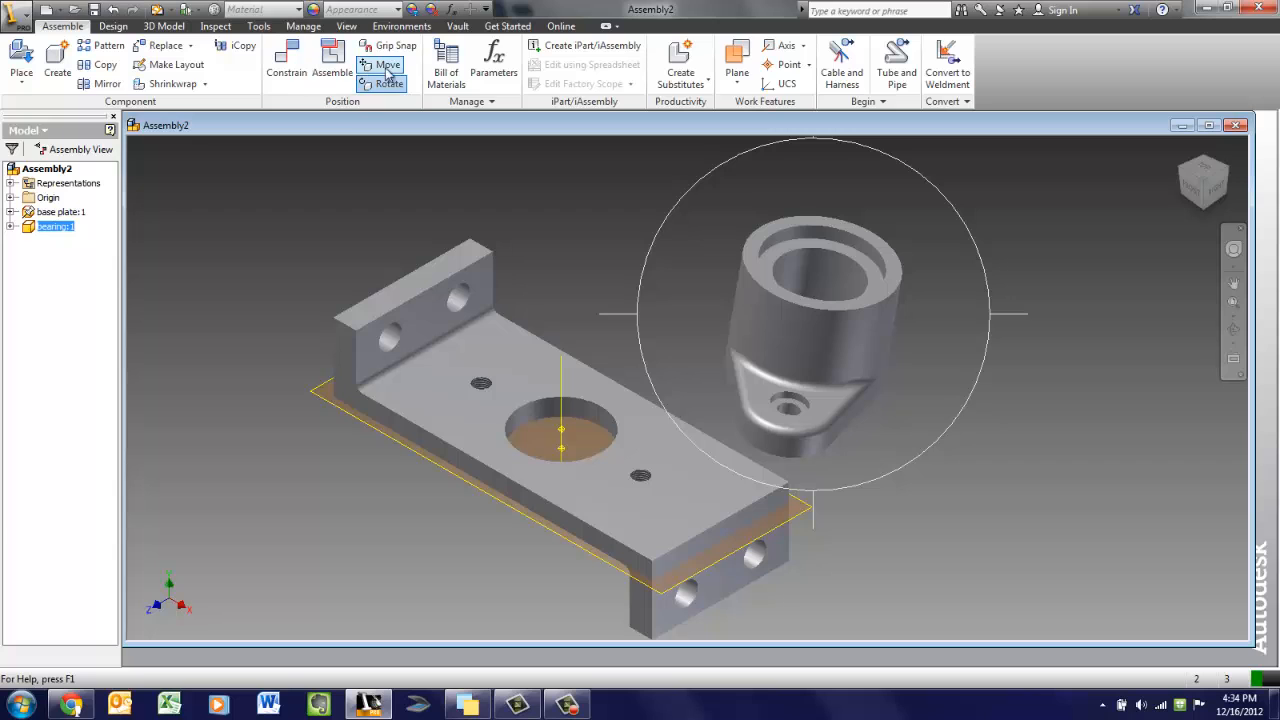
drag(826, 354, 748, 341)
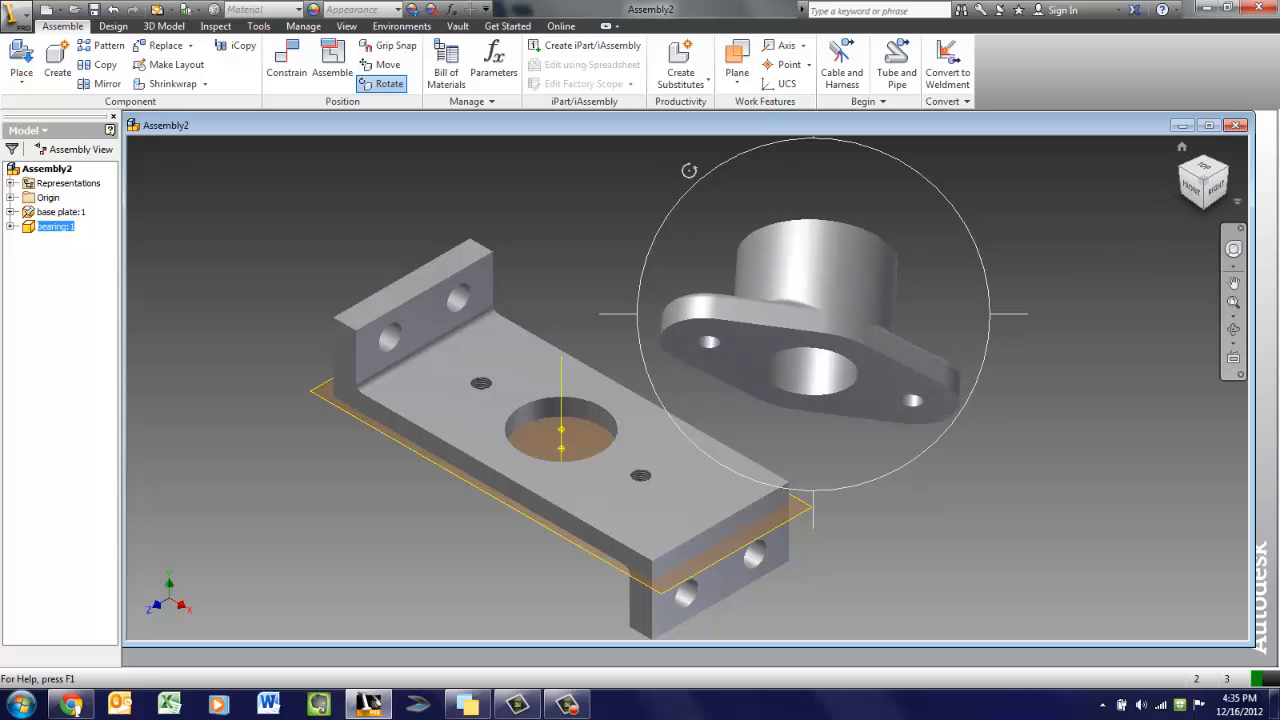
key(Escape)
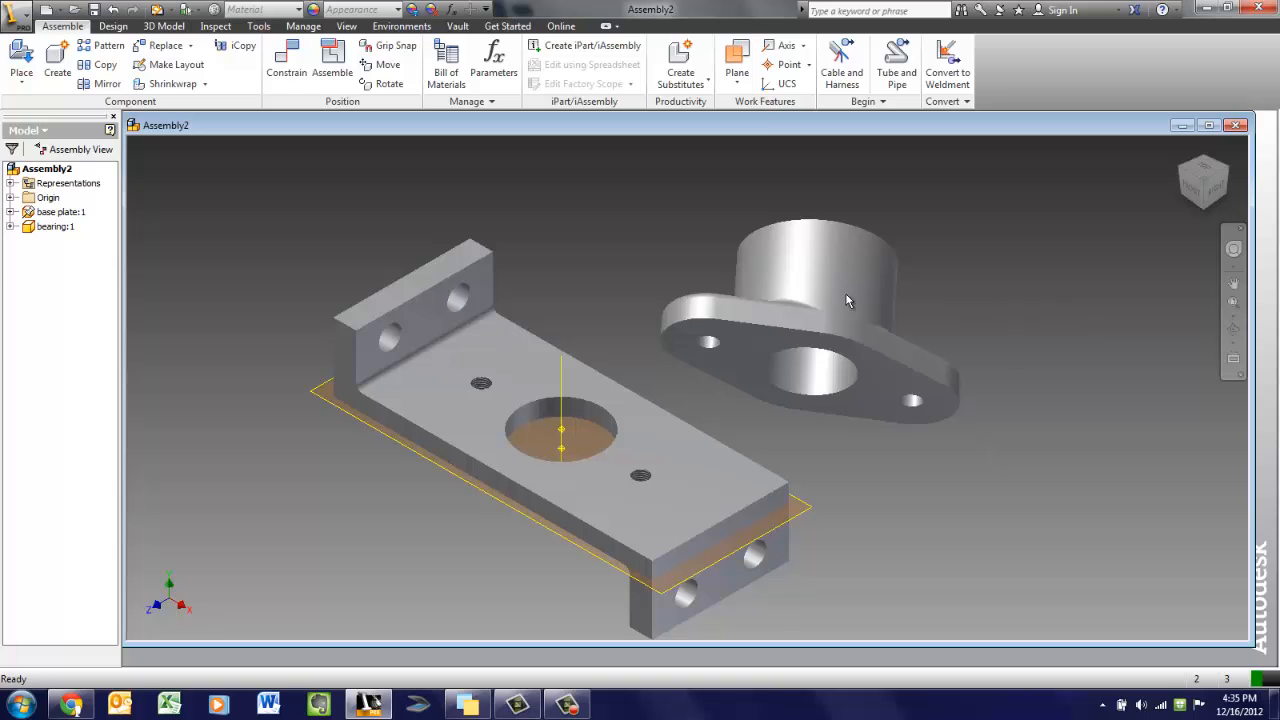
Move the bearing up and to the right, clear of the base plate
click(705, 318)
drag(705, 318, 817, 303)
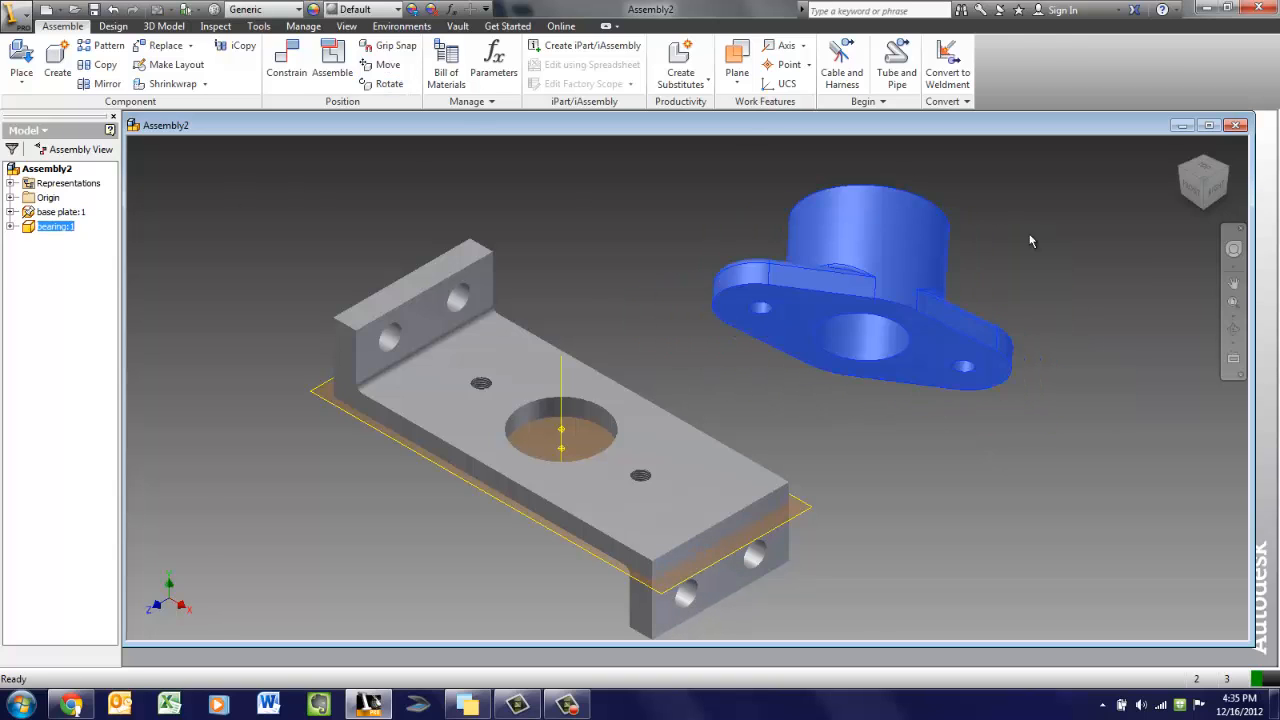
drag(918, 250, 955, 262)
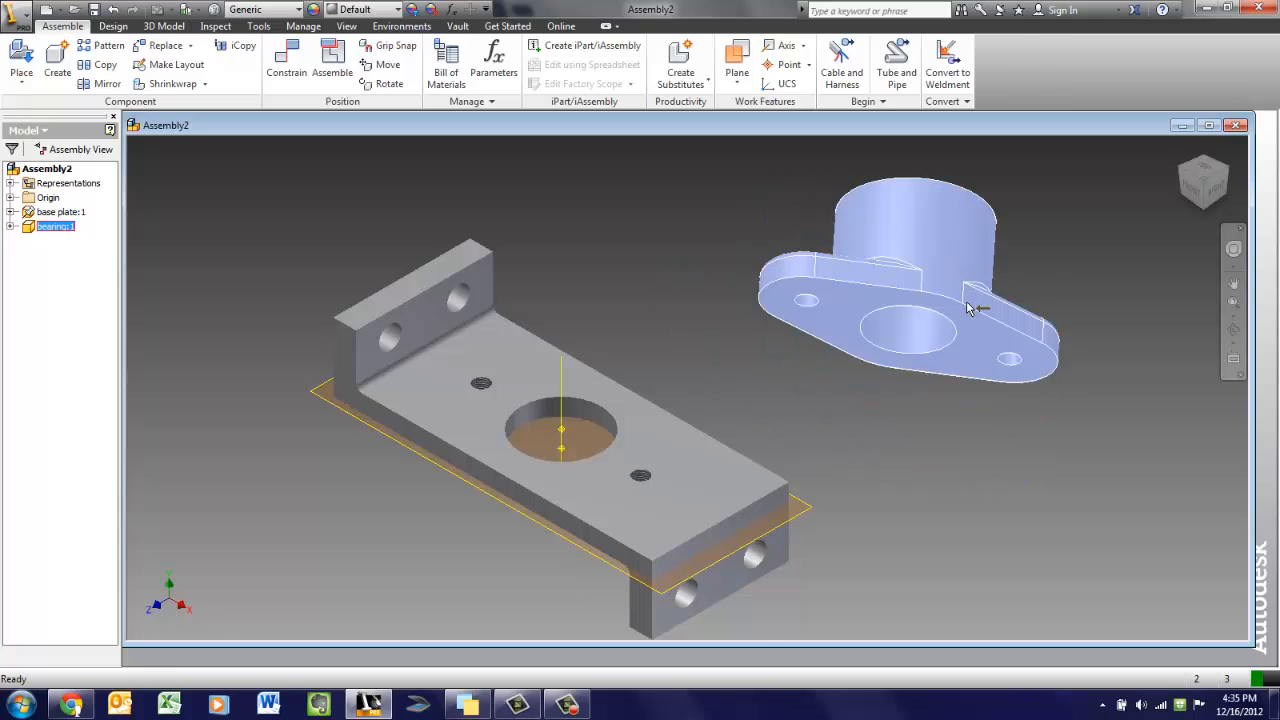
key(F4)
key(F4)
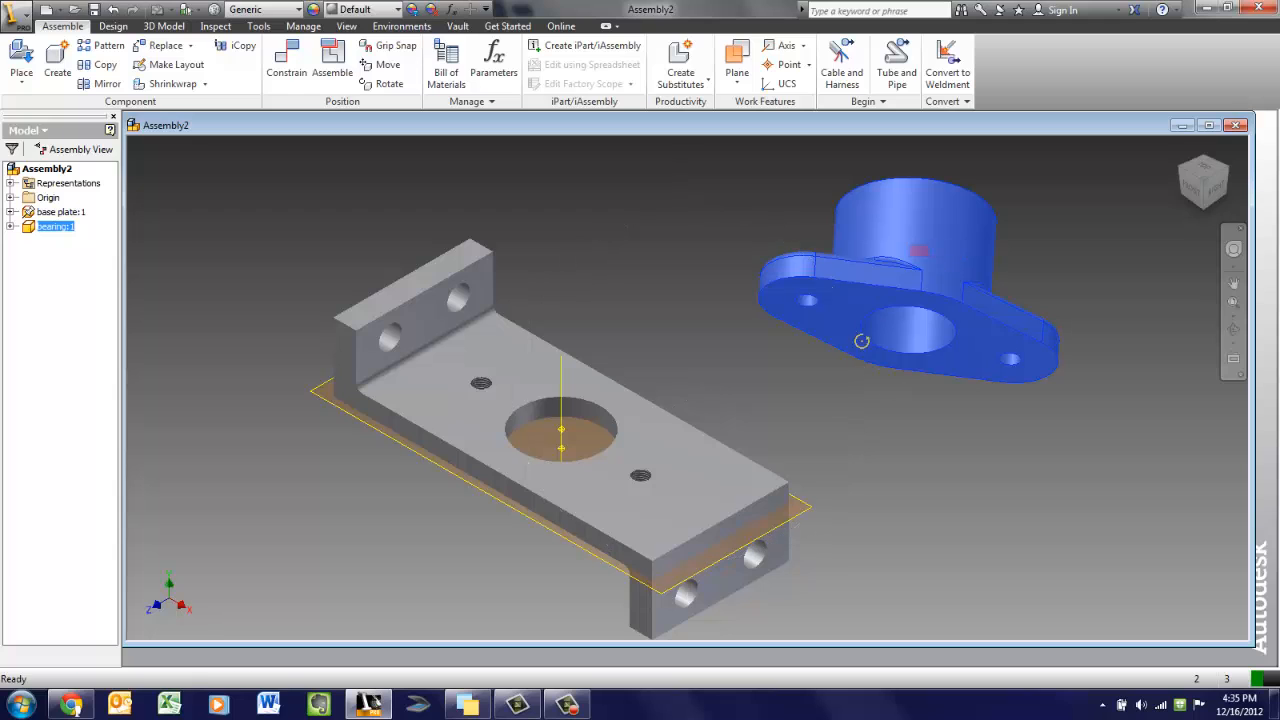
key(F4)
click(1048, 274)
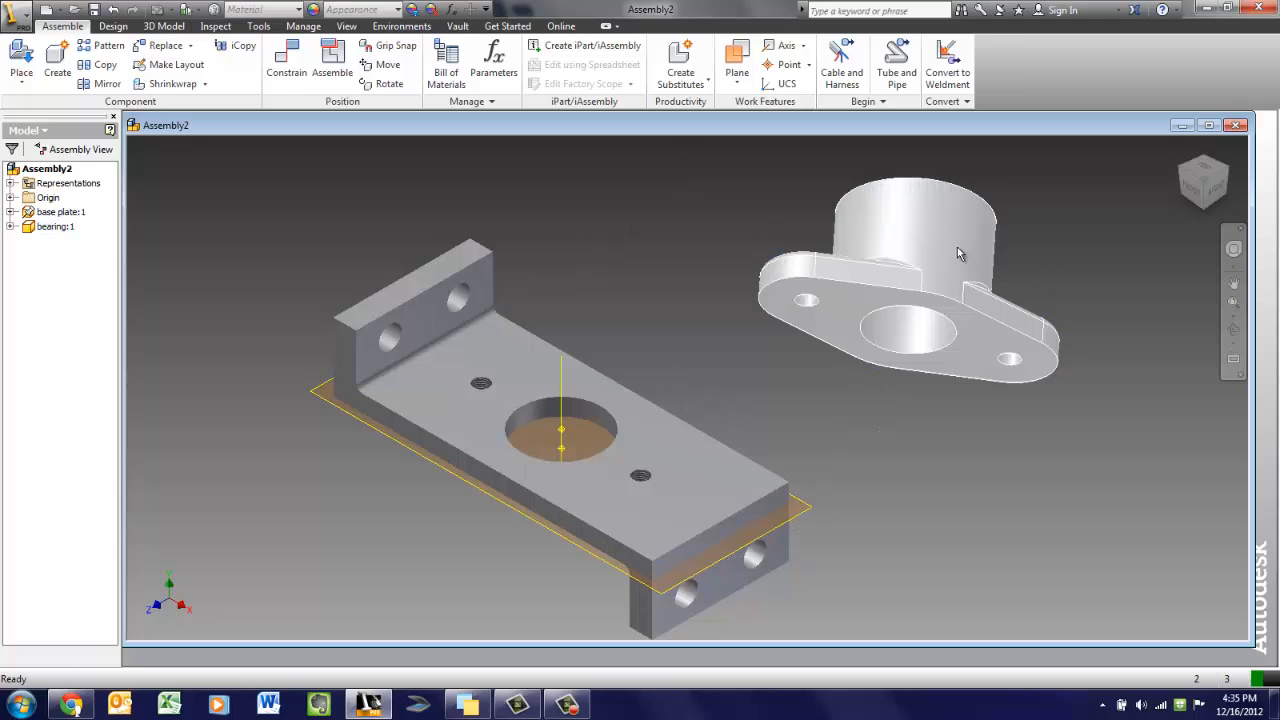
drag(957, 254, 925, 245)
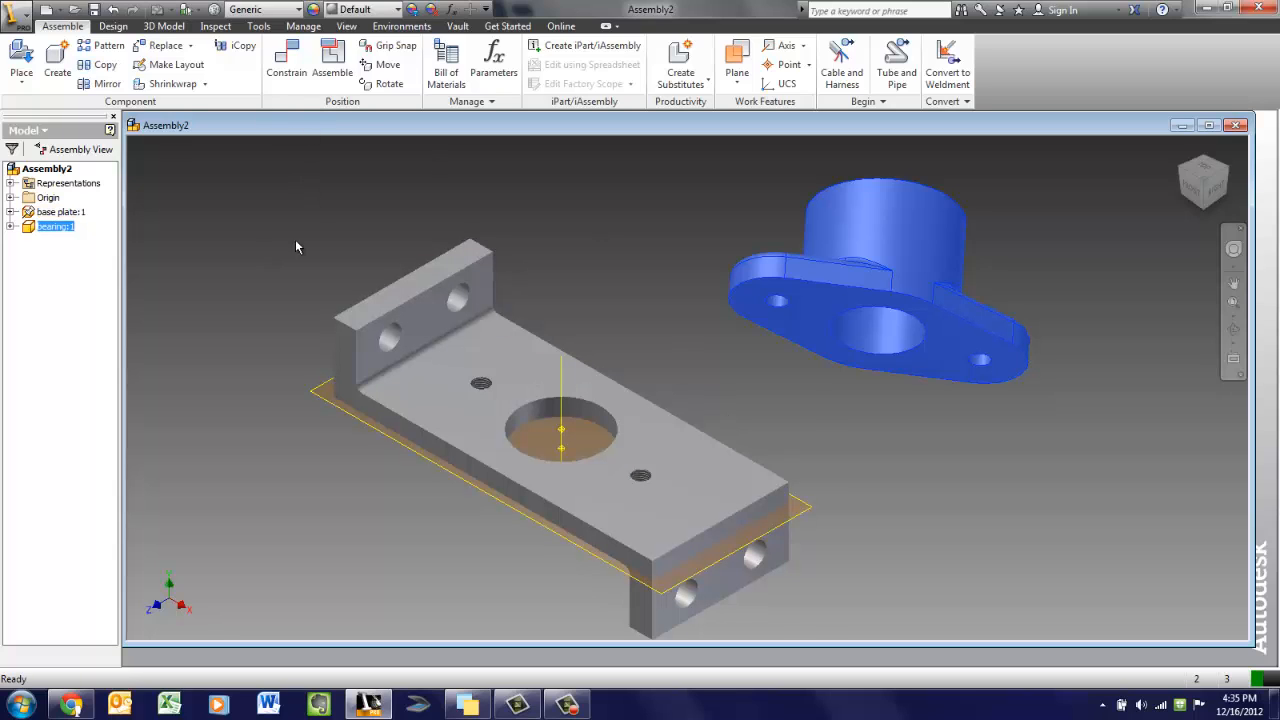
Start a Mate constraint and pick the bearing flange's underside face and the base plate's top face
click(293, 70)
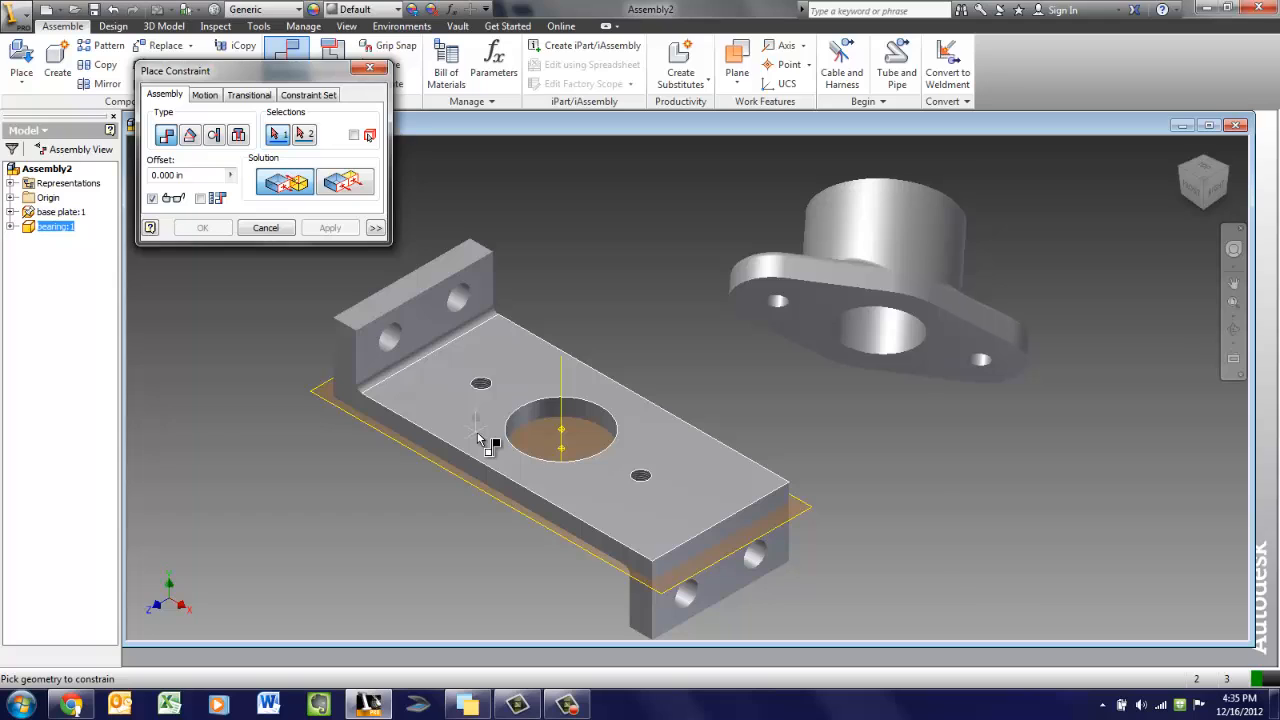
mouse_move(478, 437)
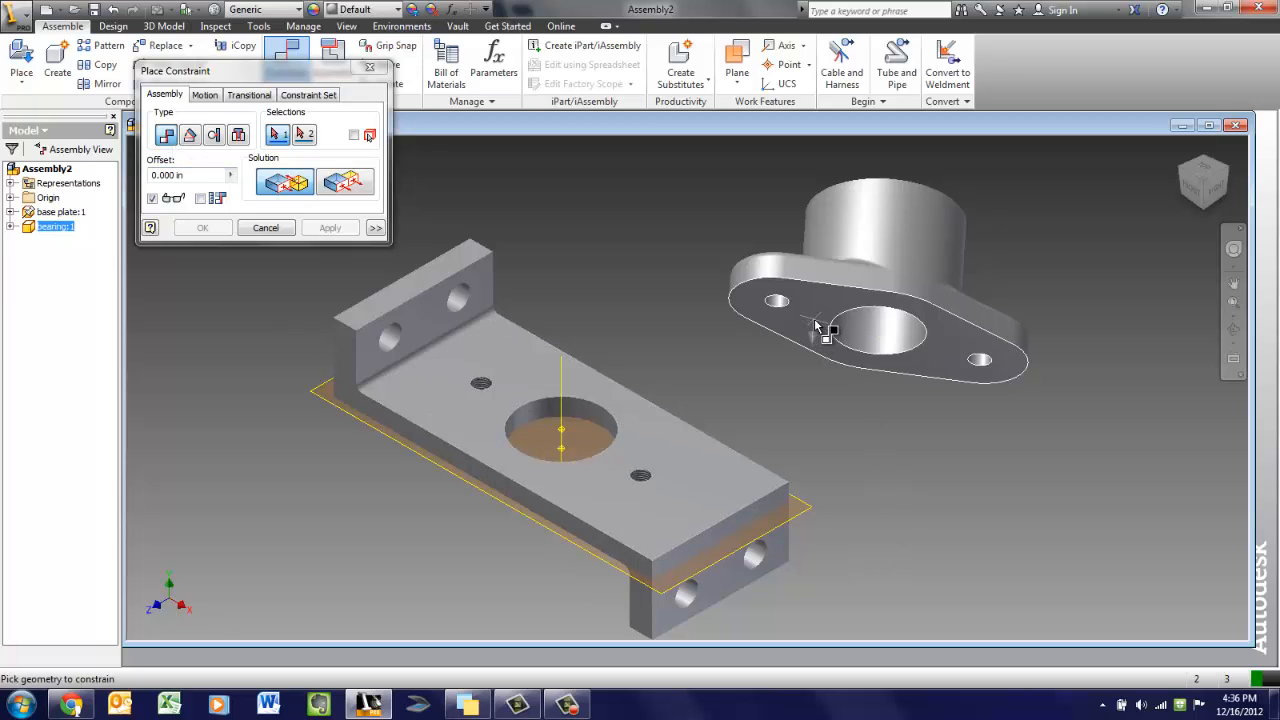
mouse_move(817, 326)
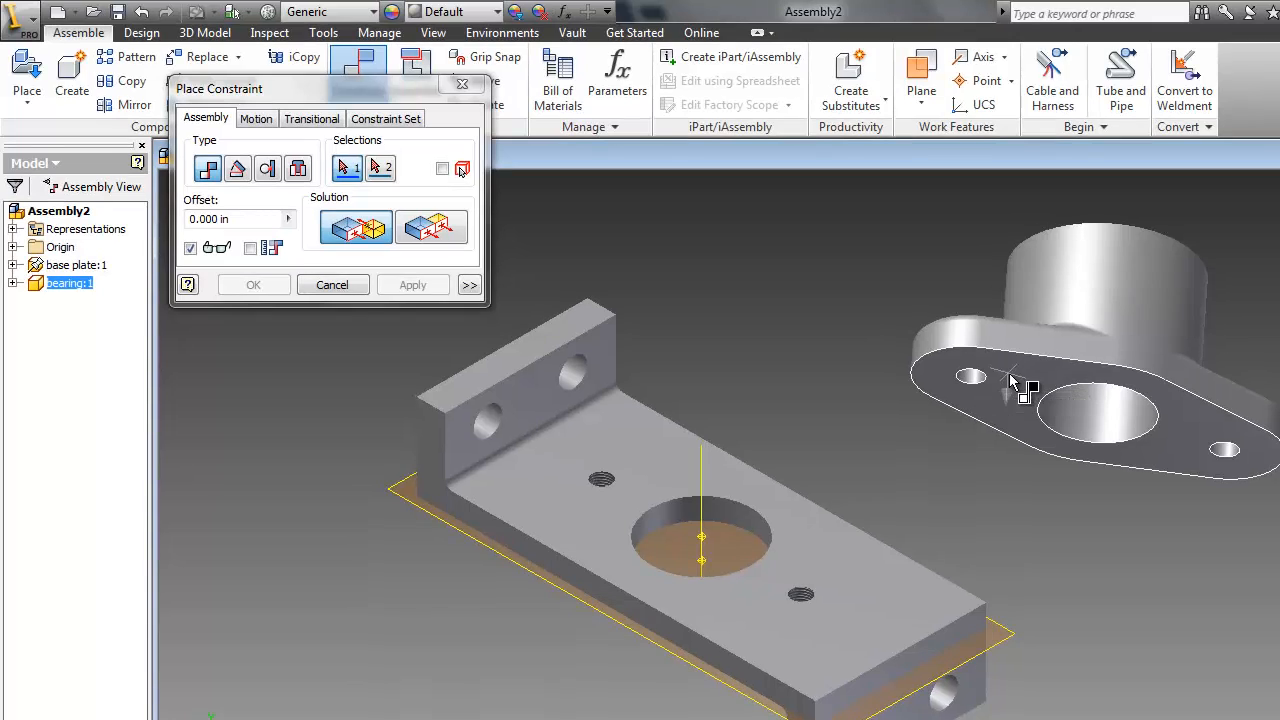
click(1013, 383)
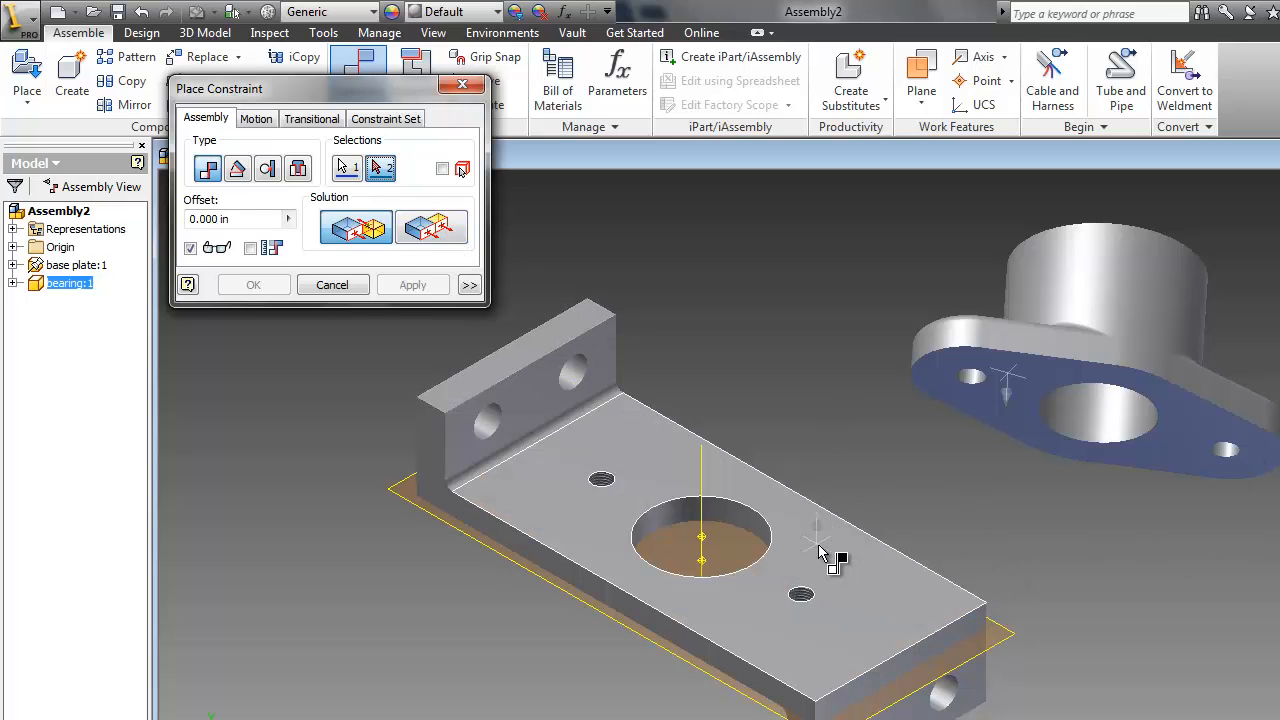
mouse_move(820, 553)
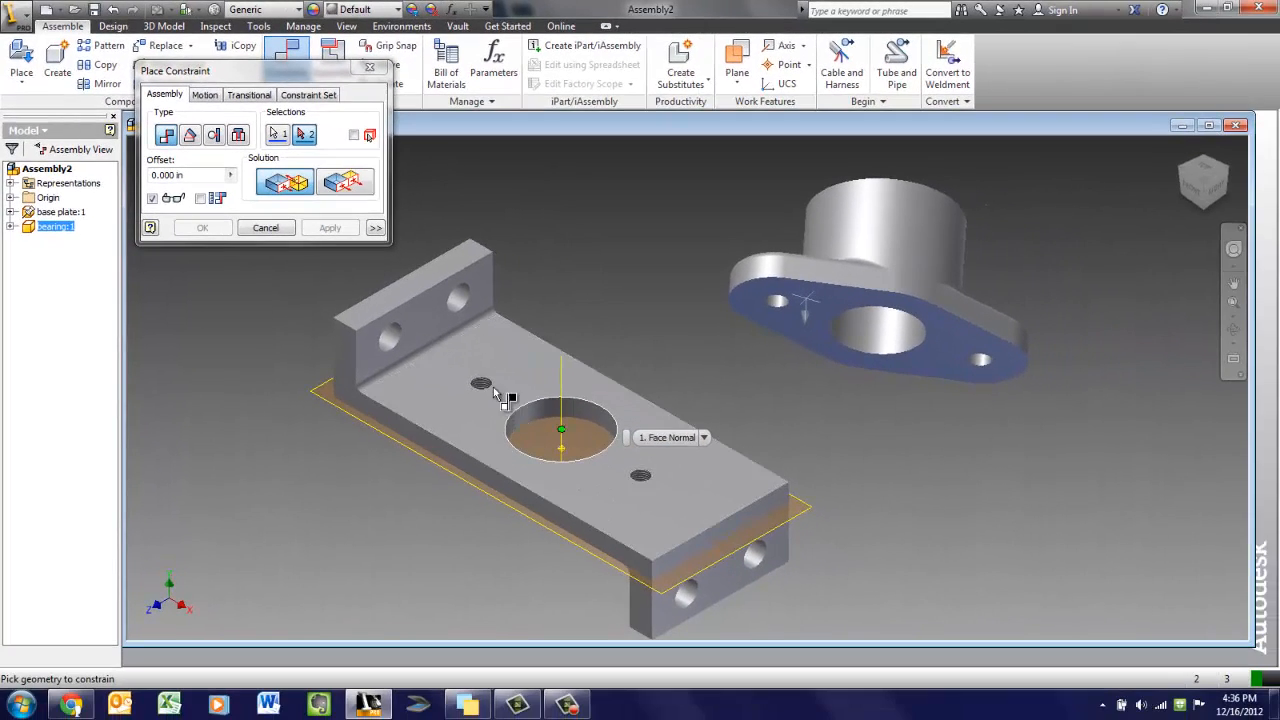
click(498, 358)
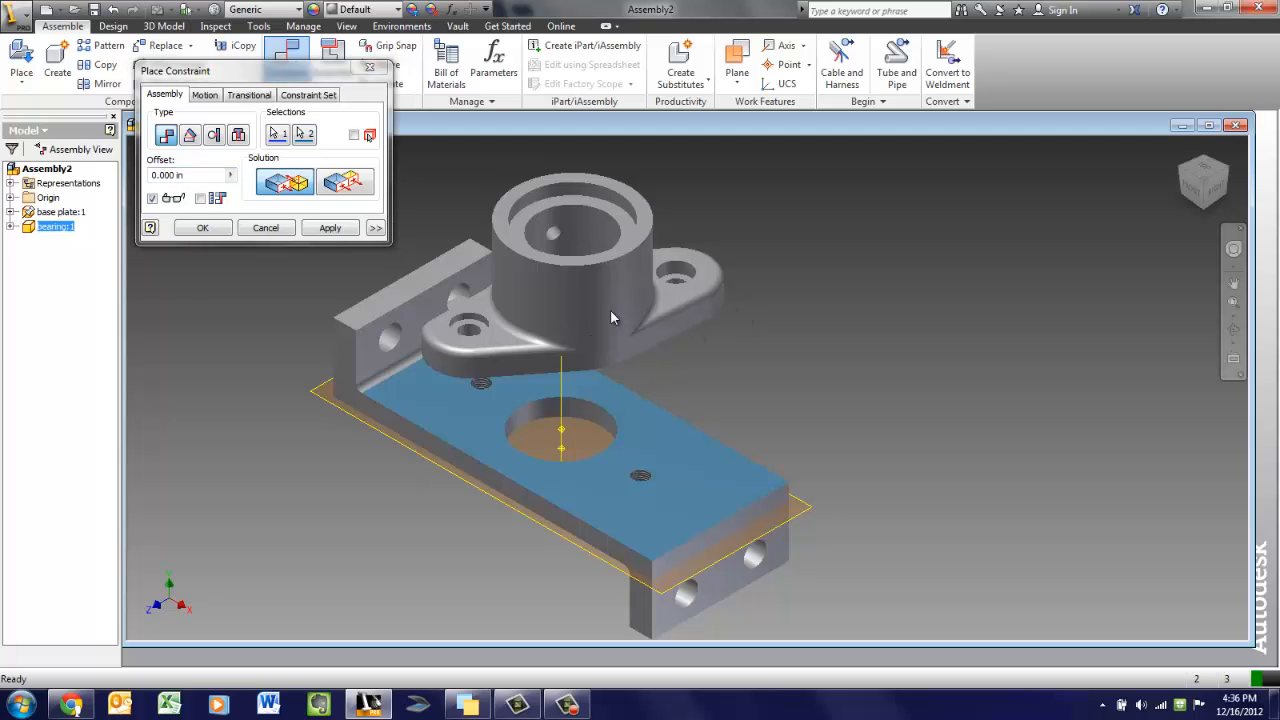
Orbit around the assembly to inspect the mate preview from several angles
click(1200, 189)
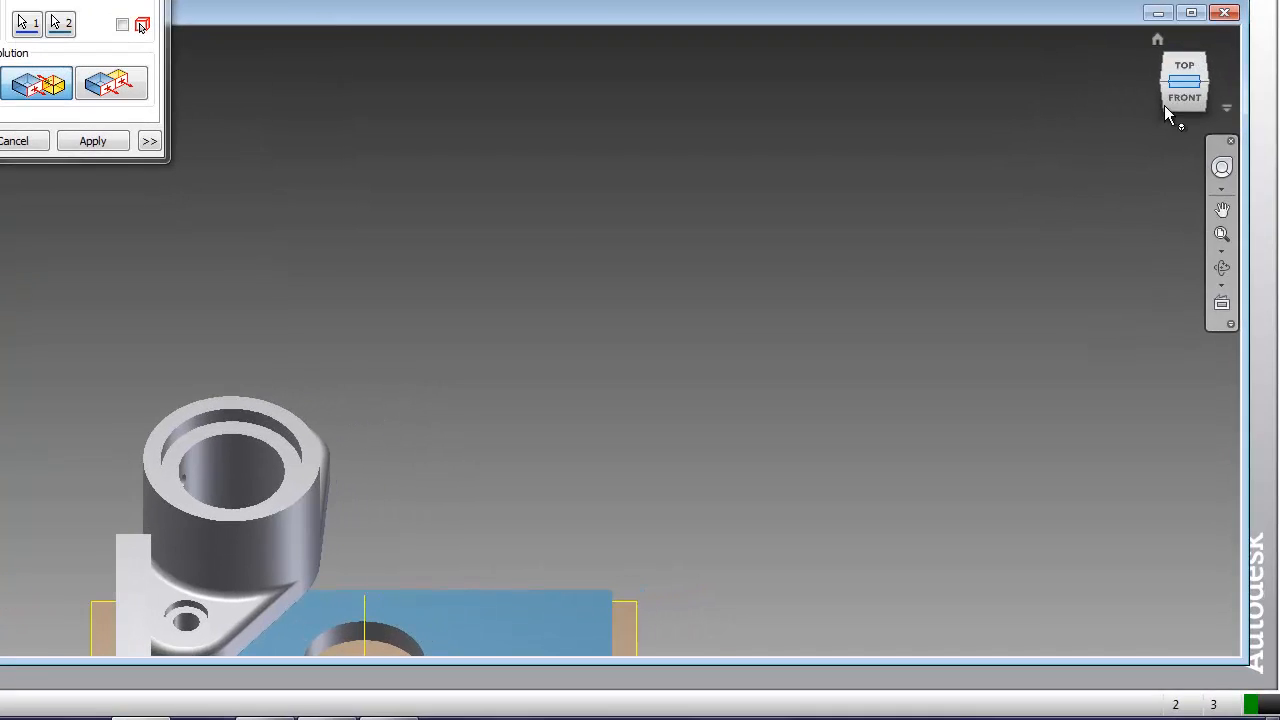
middle_drag(545, 458, 616, 348)
middle_drag(457, 294, 514, 294)
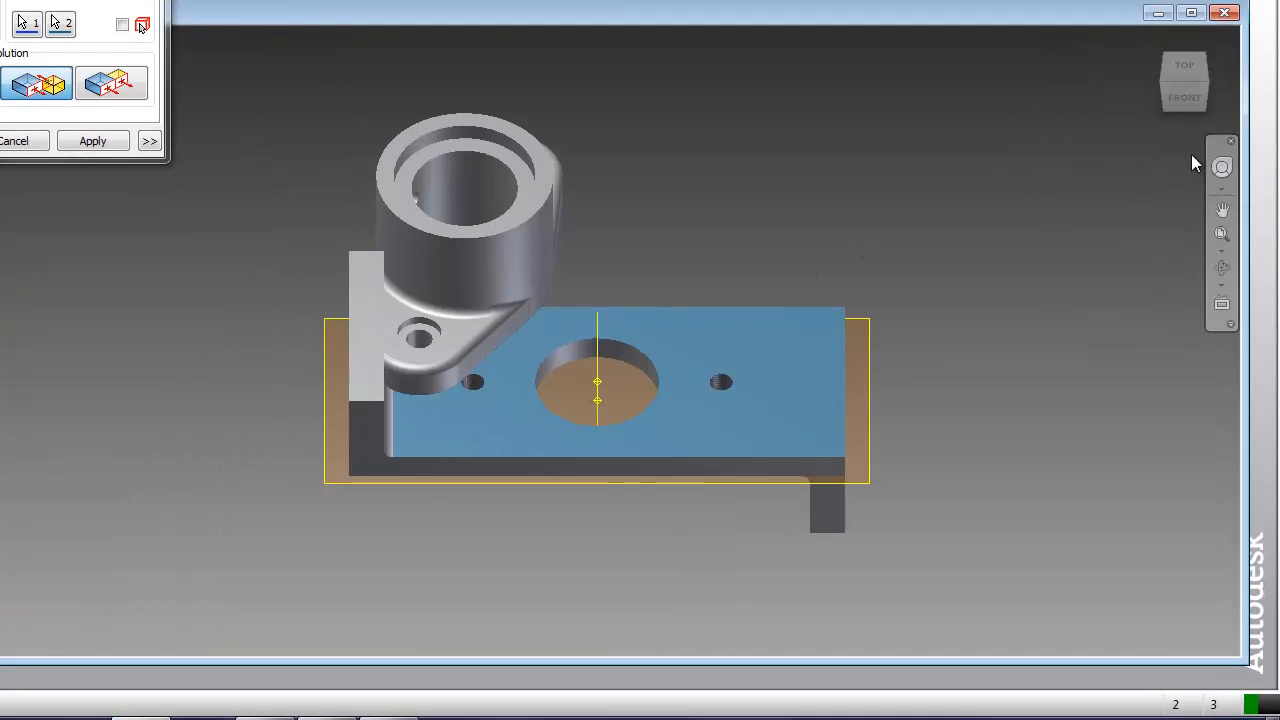
click(1189, 84)
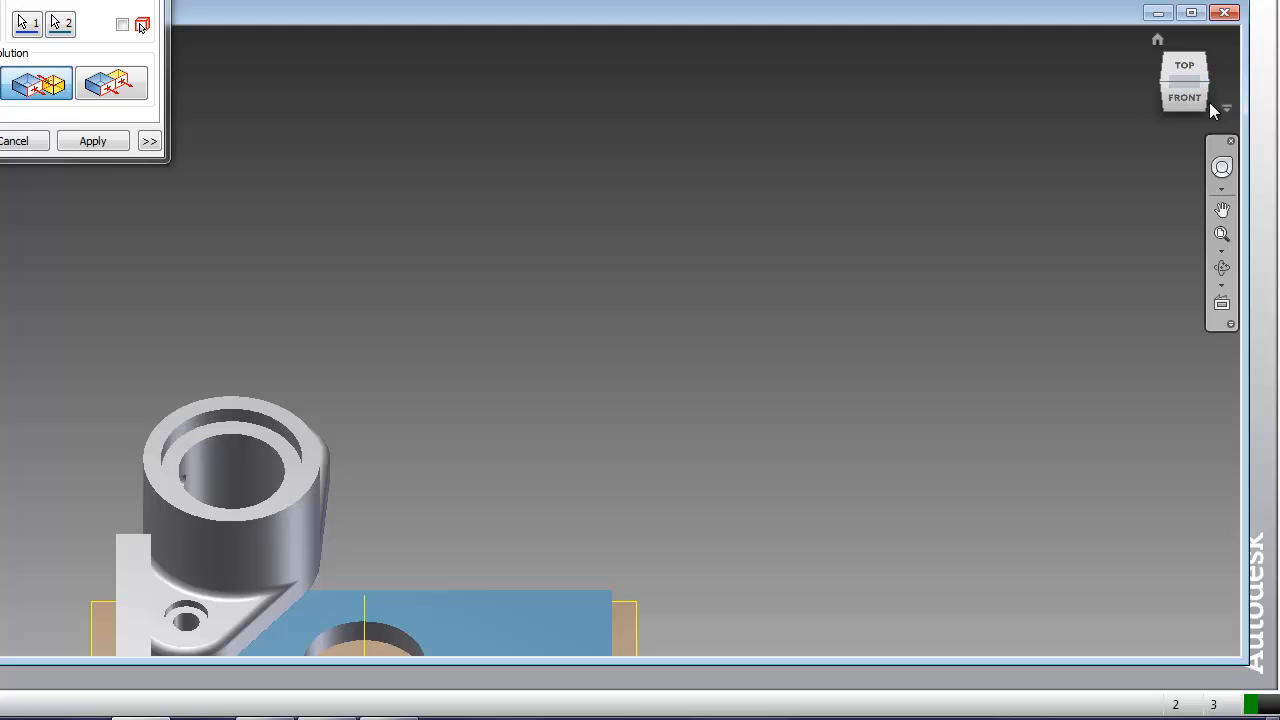
drag(1207, 87, 1095, 78)
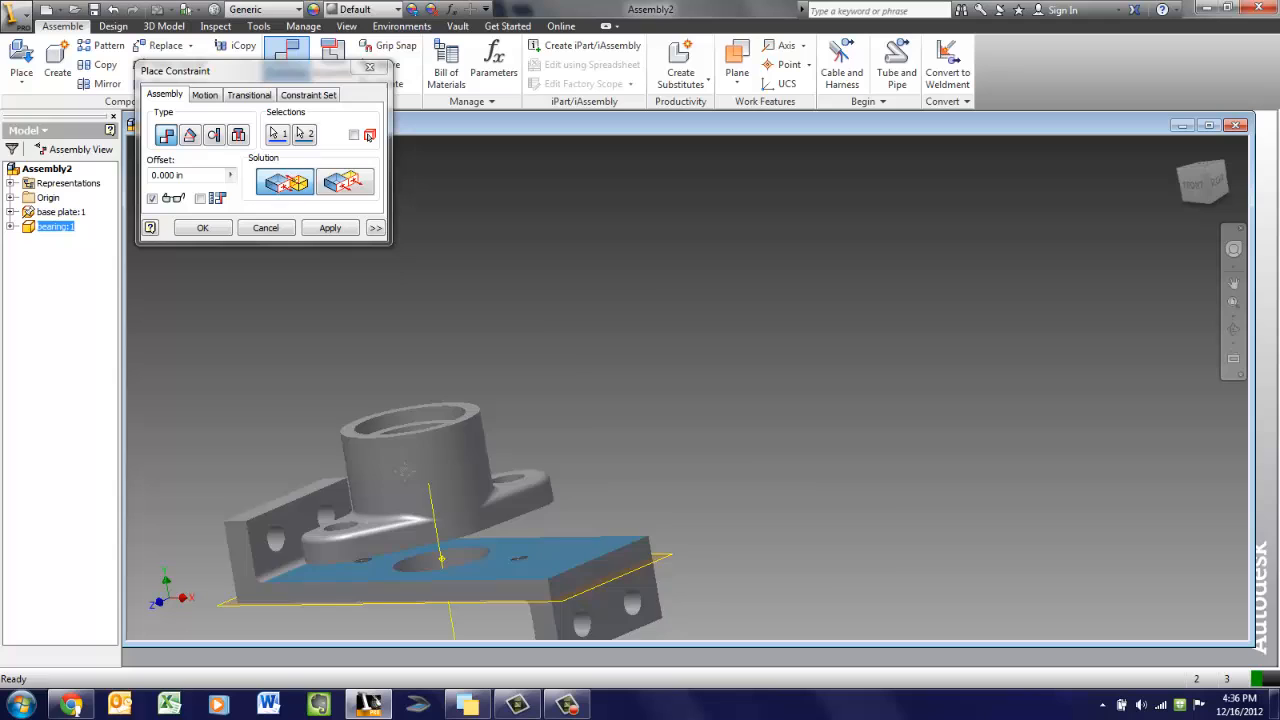
middle_drag(584, 460, 857, 345)
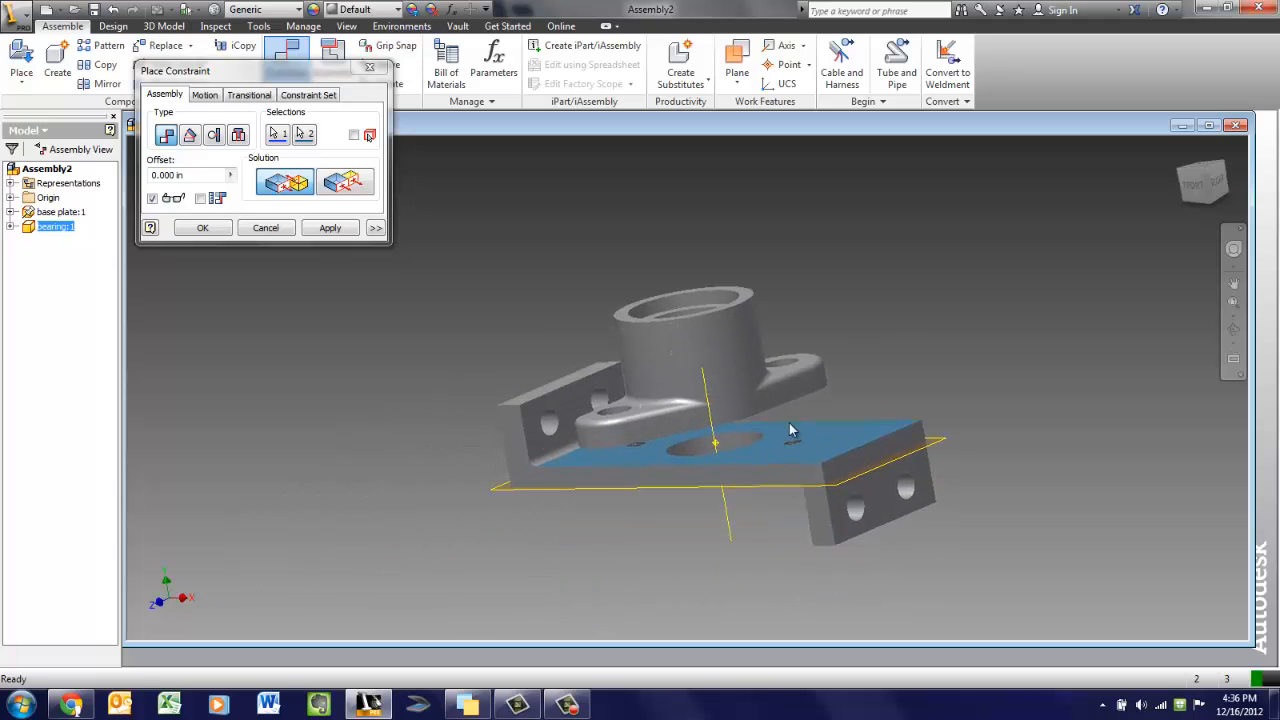
drag(1210, 178, 1085, 224)
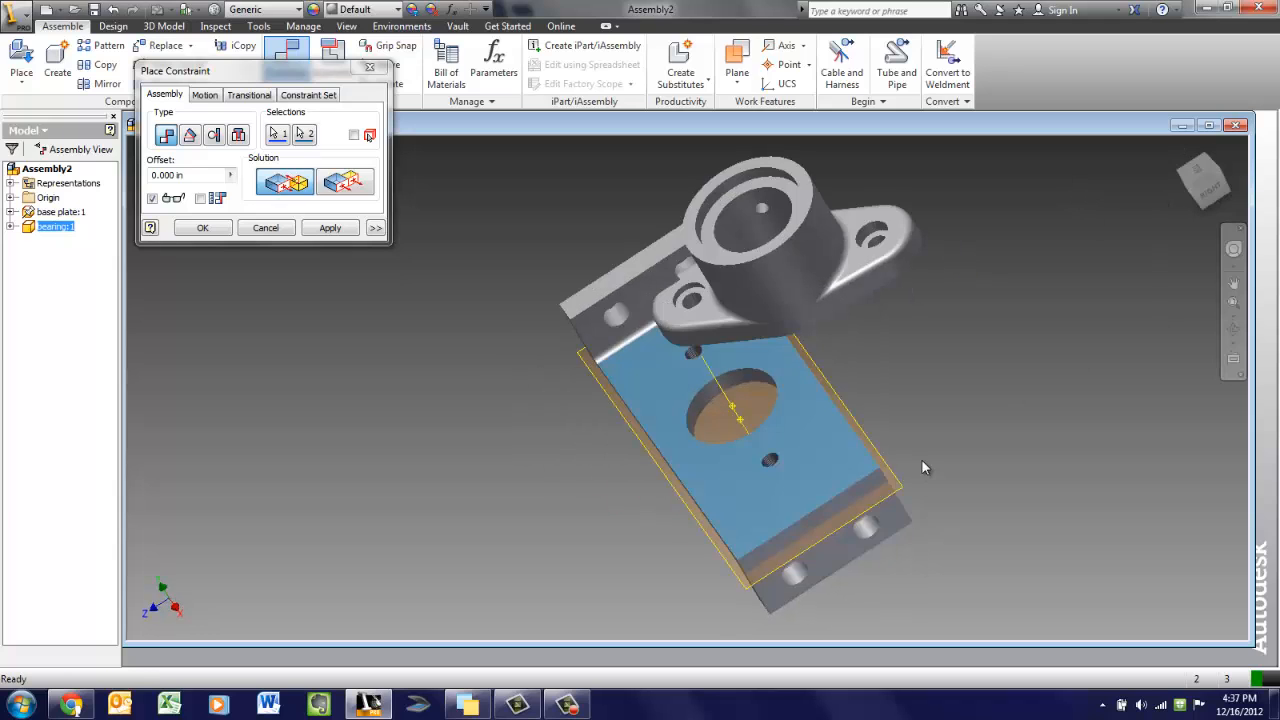
middle_drag(826, 404, 747, 407)
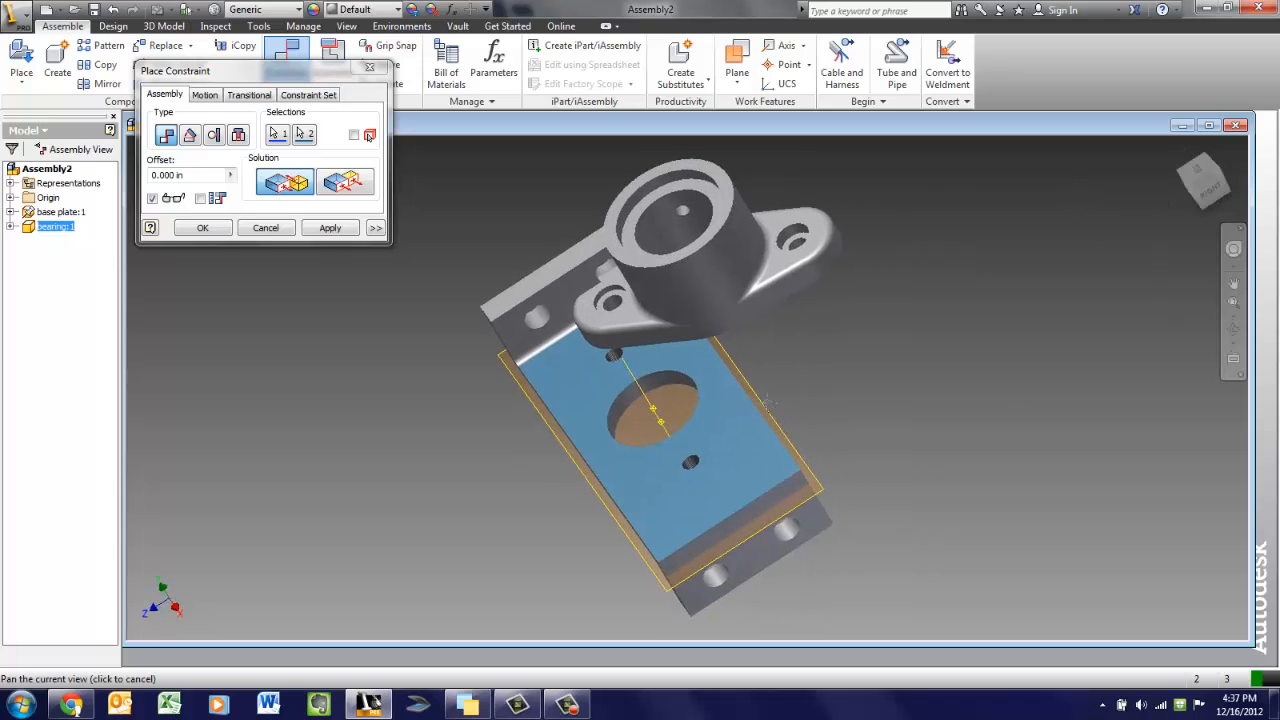
Expand the base plate's Origin folder in the browser, then apply the mate and close the constraint dialog
click(10, 212)
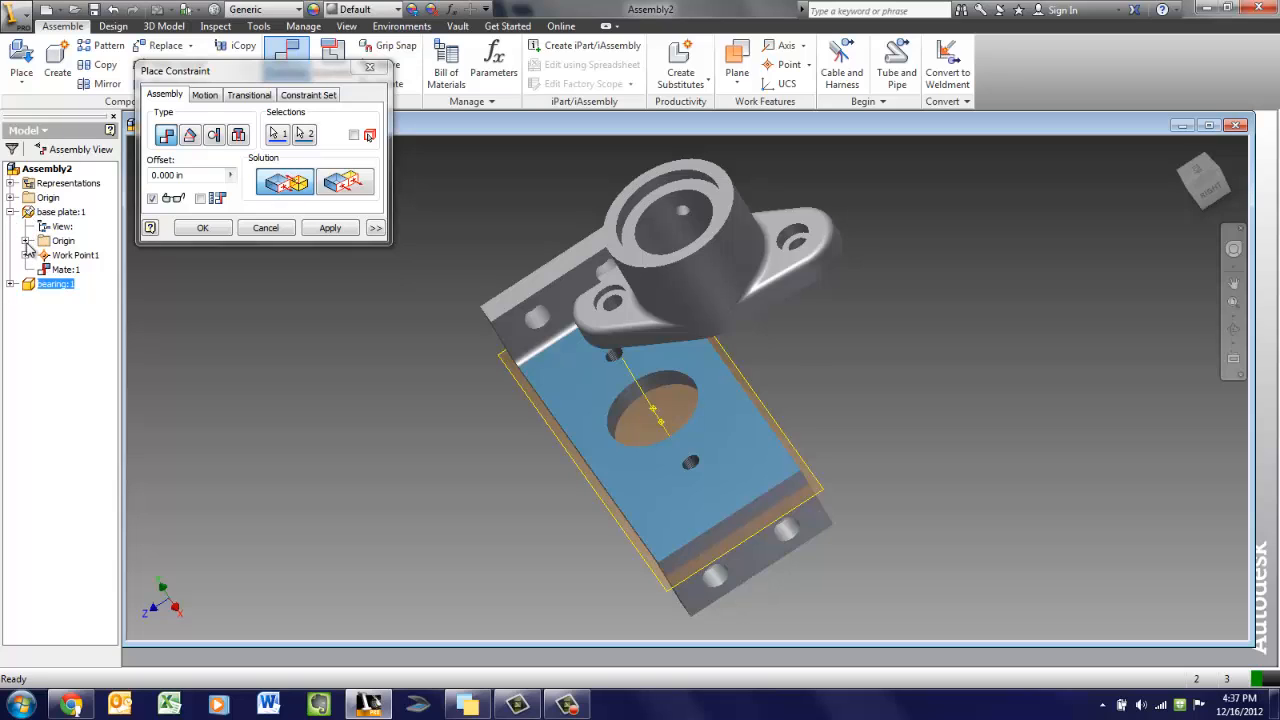
click(25, 241)
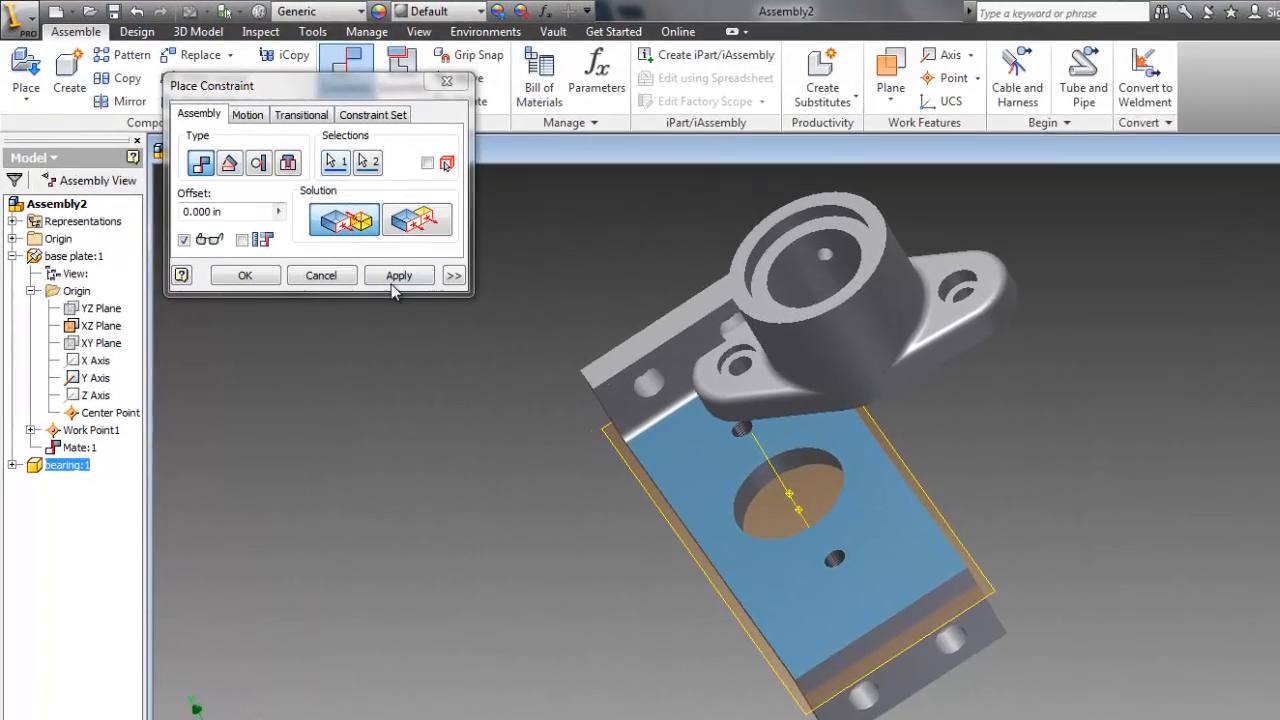
drag(358, 85, 393, 85)
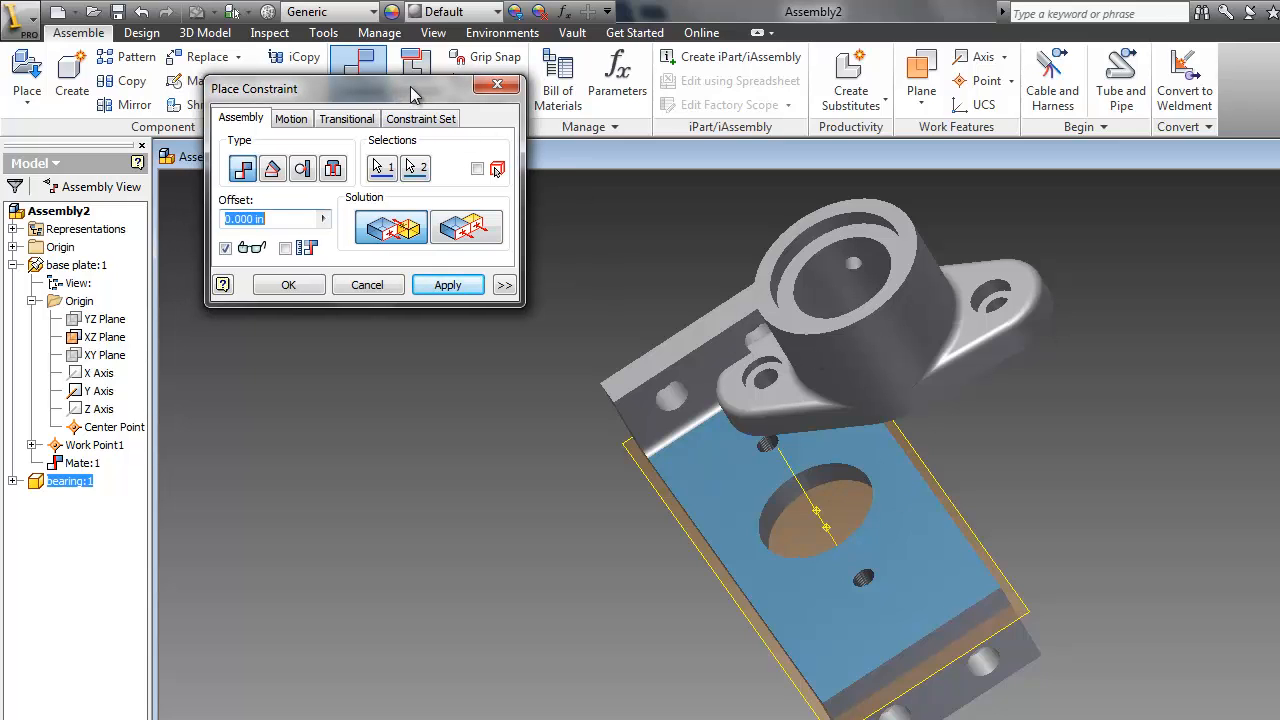
drag(410, 86, 435, 110)
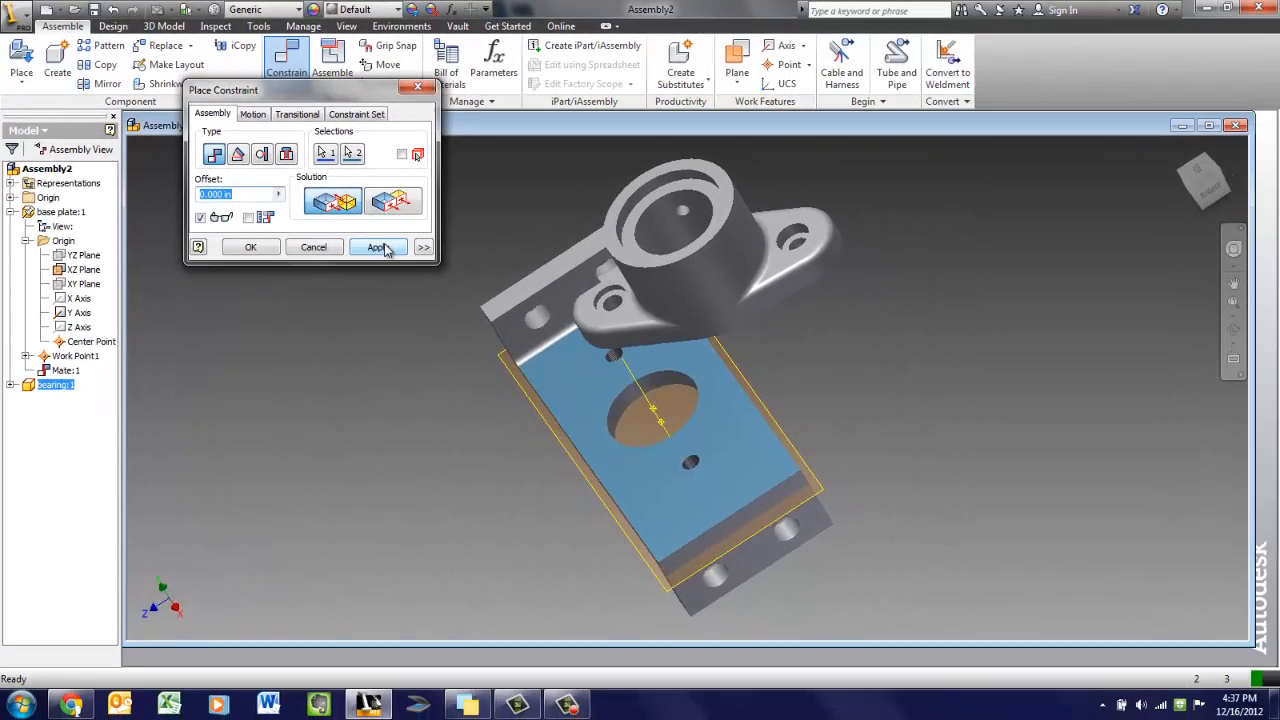
click(468, 304)
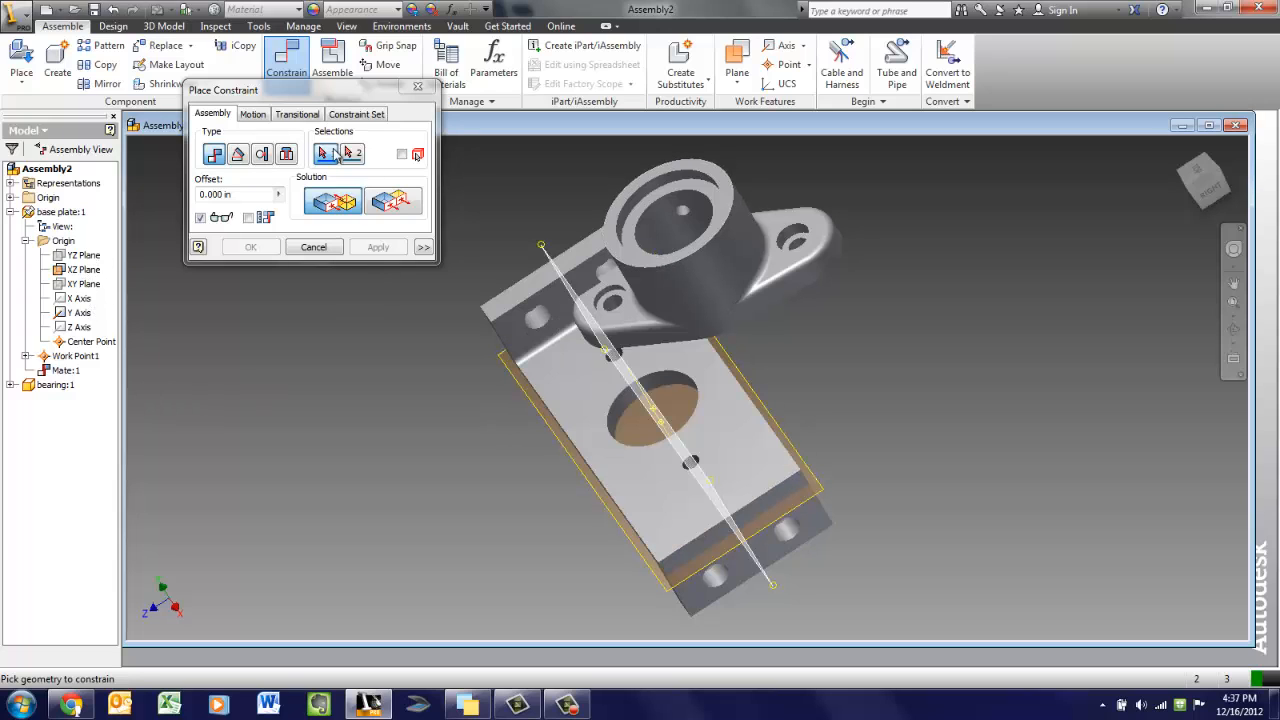
click(417, 86)
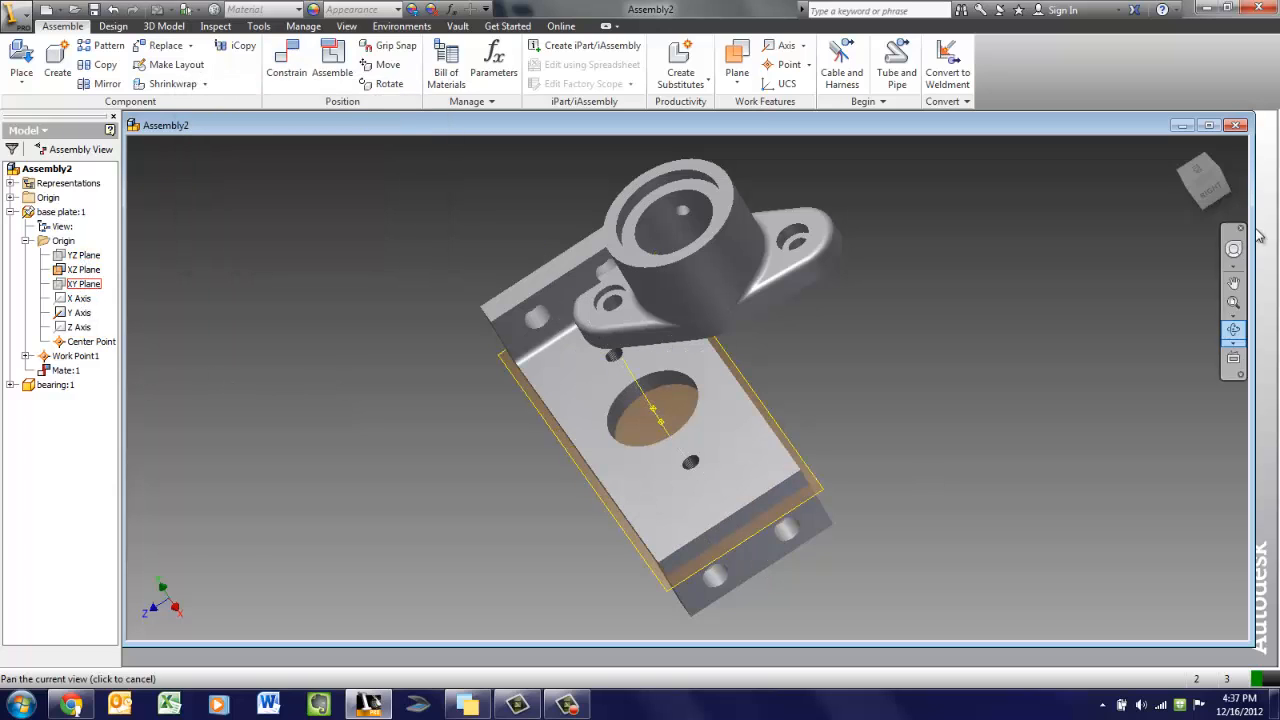
Turn on visibility of the base plate's XY Plane
drag(1196, 189, 1198, 181)
mouse_move(146, 149)
shift+middle_down()
mouse_move(174, 140)
mouse_move(251, 184)
mouse_move(253, 200)
mouse_move(509, 174)
mouse_move(586, 149)
mouse_move(531, 183)
shift+middle_up()
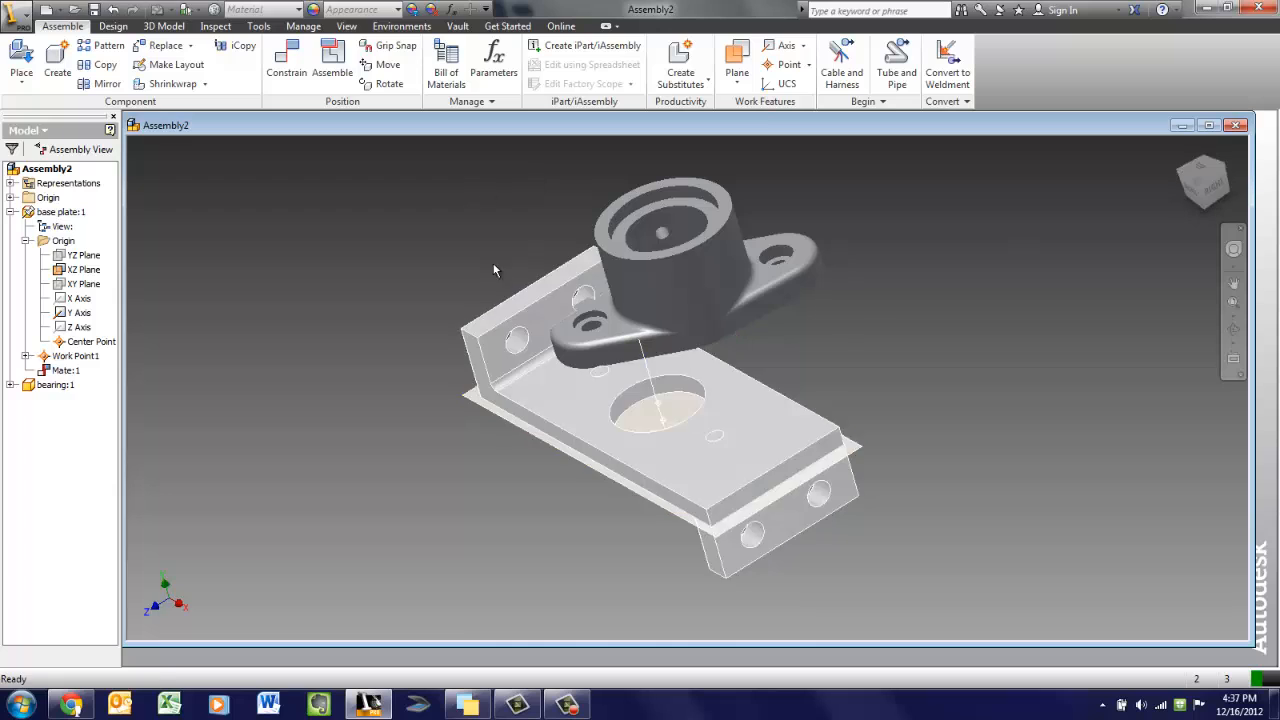
click(95, 286)
right_click(95, 286)
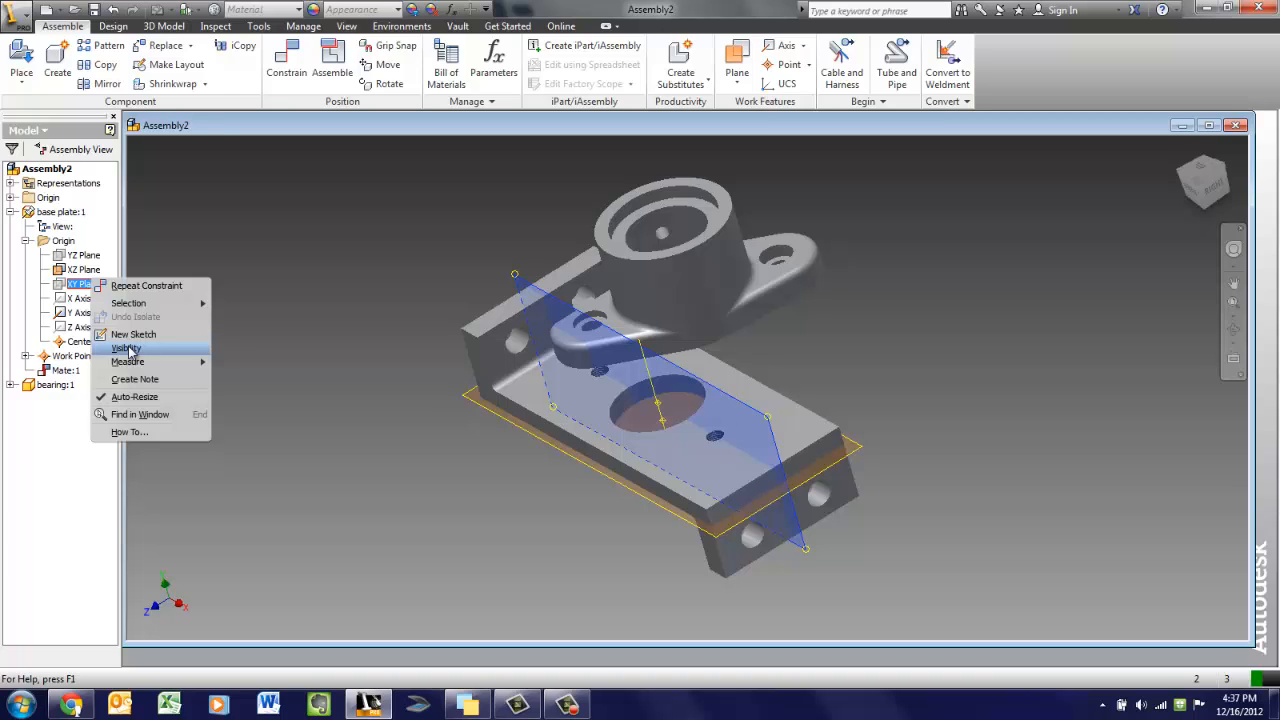
click(127, 349)
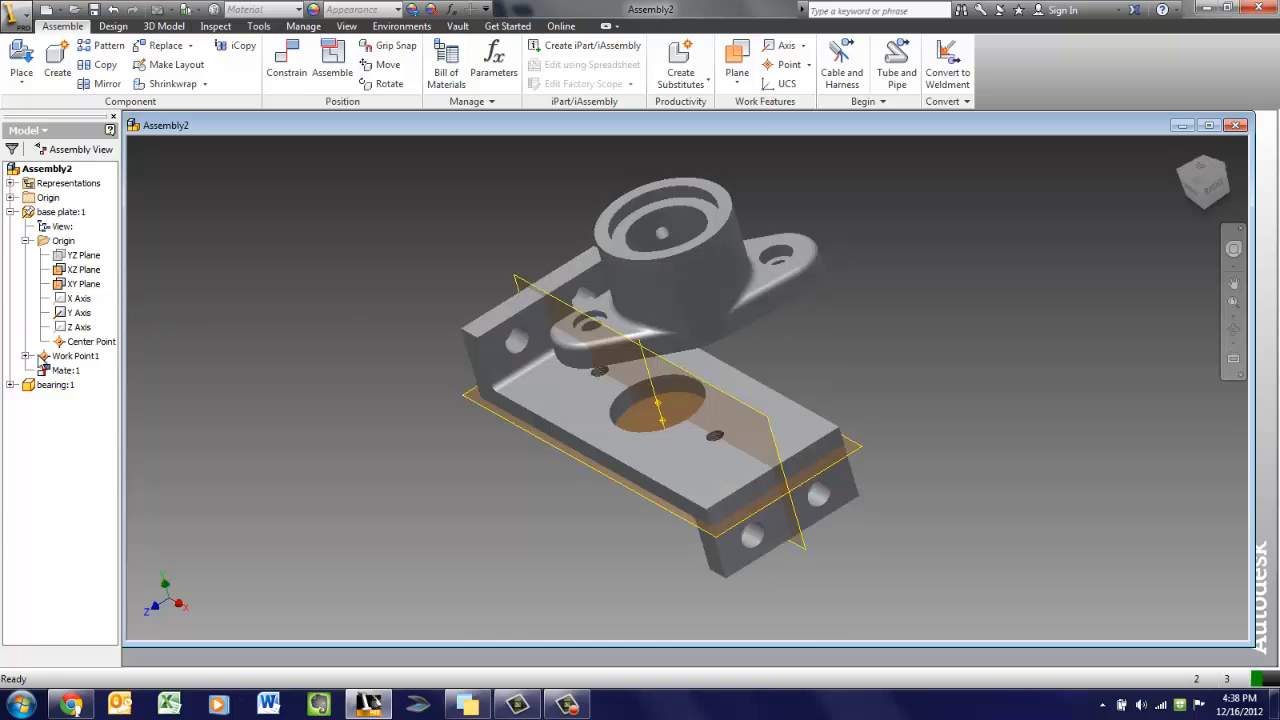
Expand the bearing's Origin folder and turn on visibility of its YZ Plane
click(11, 385)
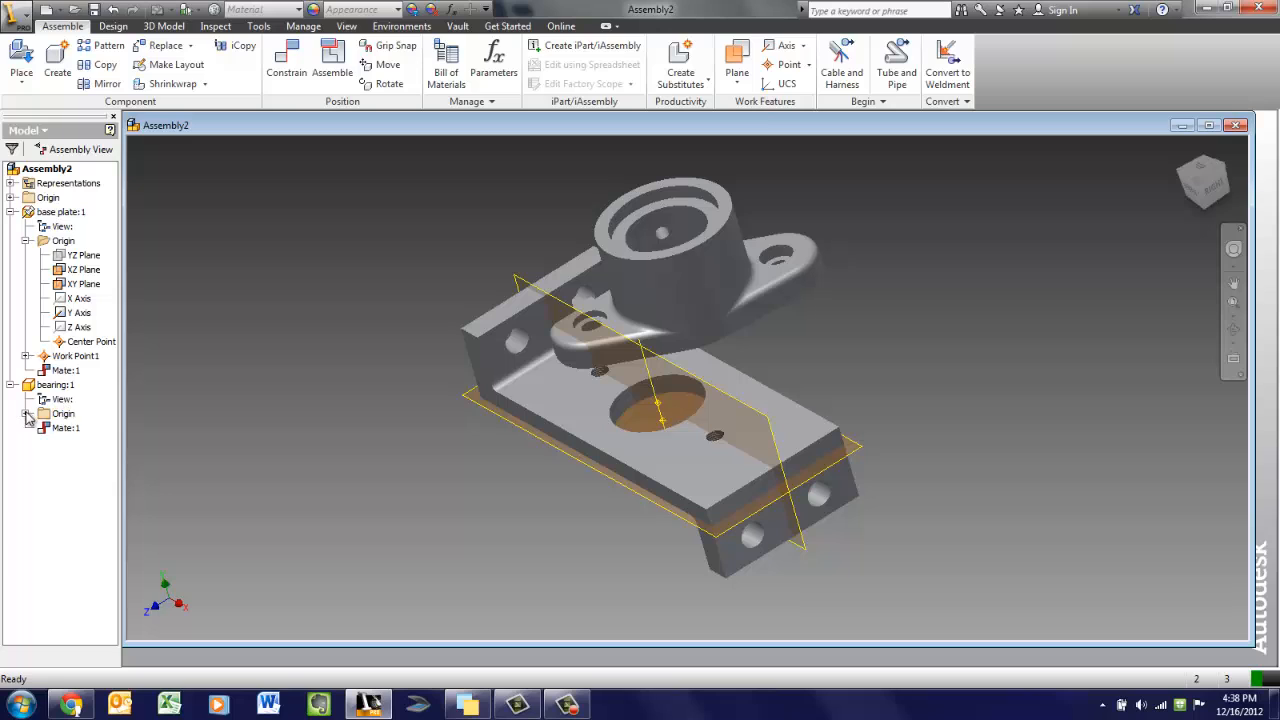
click(25, 414)
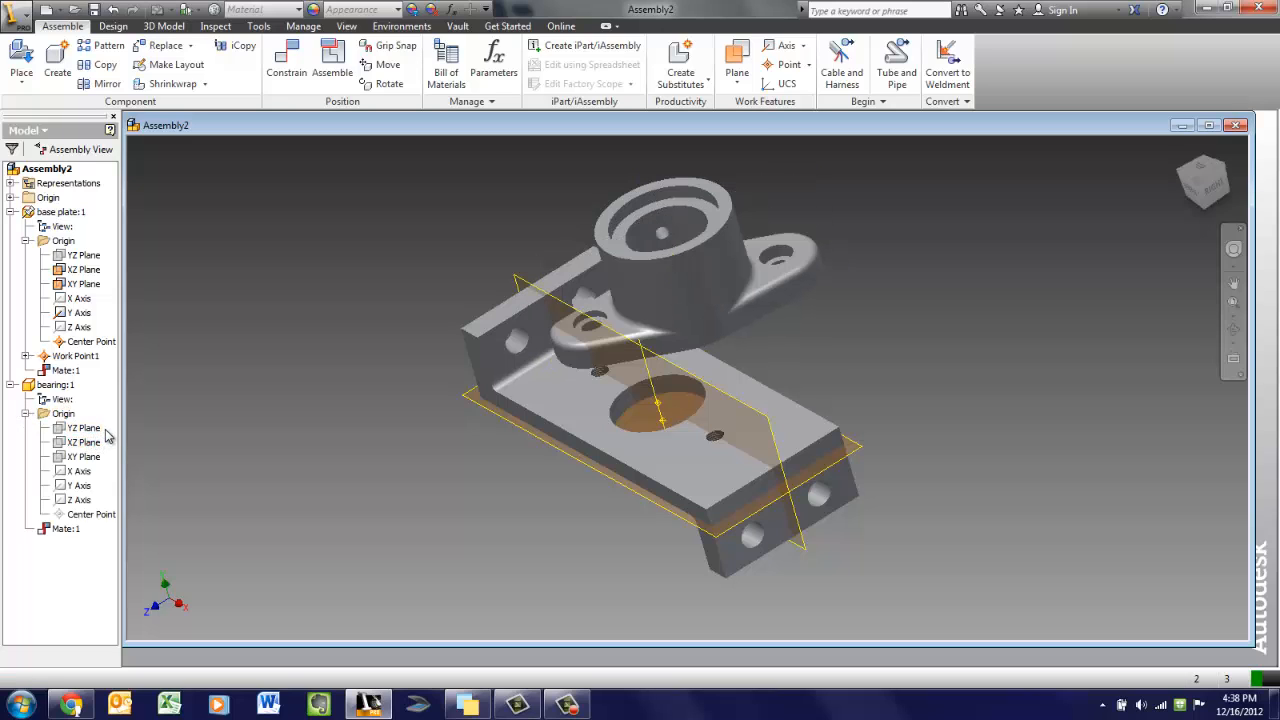
click(88, 429)
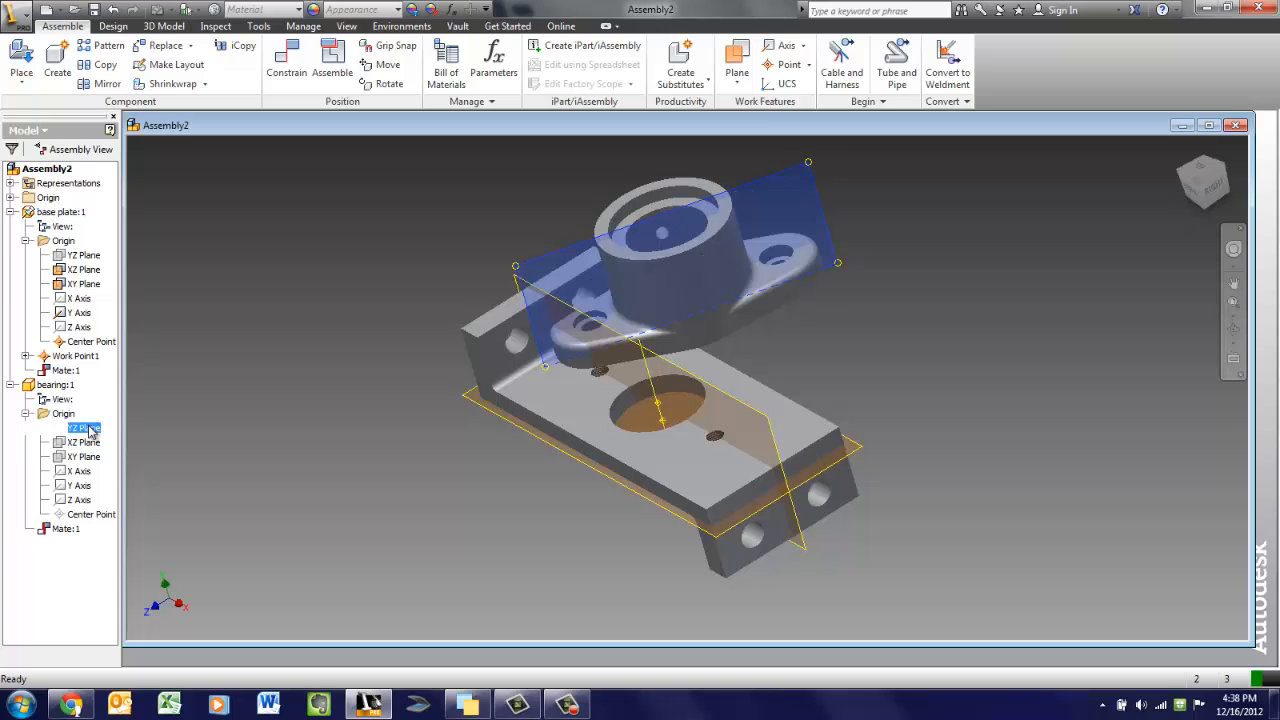
right_click(88, 429)
click(135, 494)
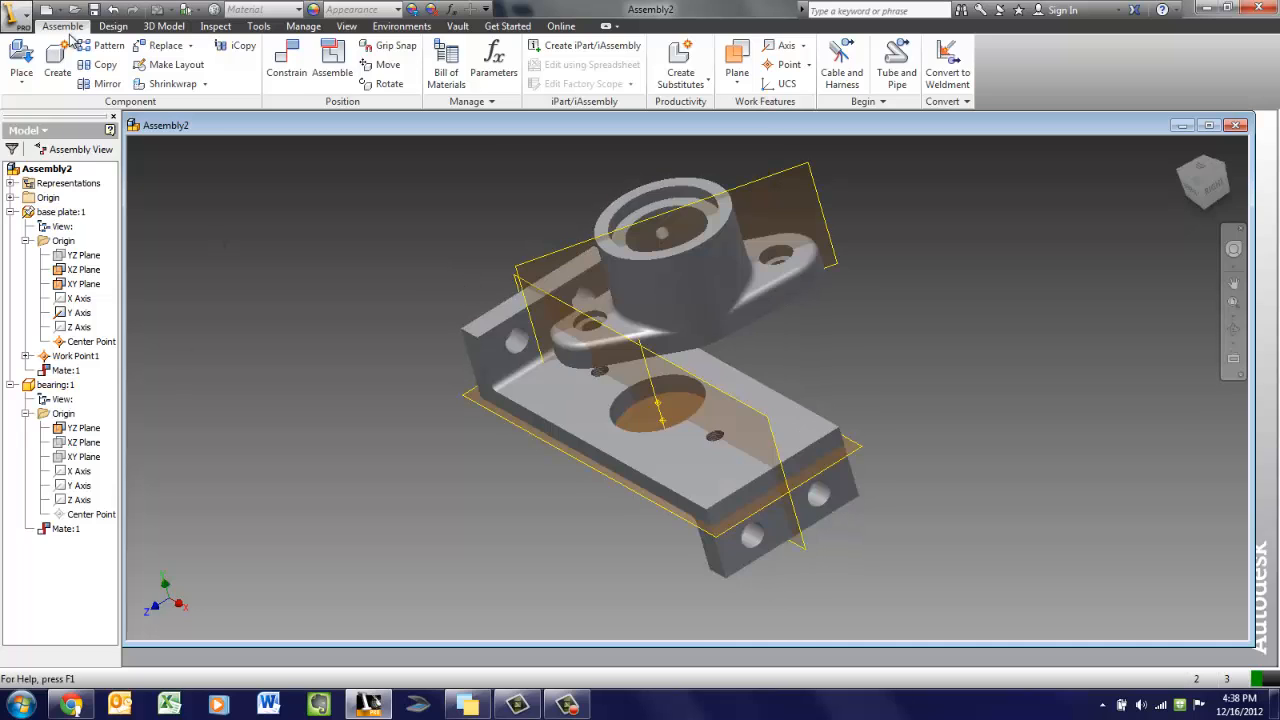
Add a Flush constraint between the bearing's YZ Plane and the base plate's XY Plane
key(c)
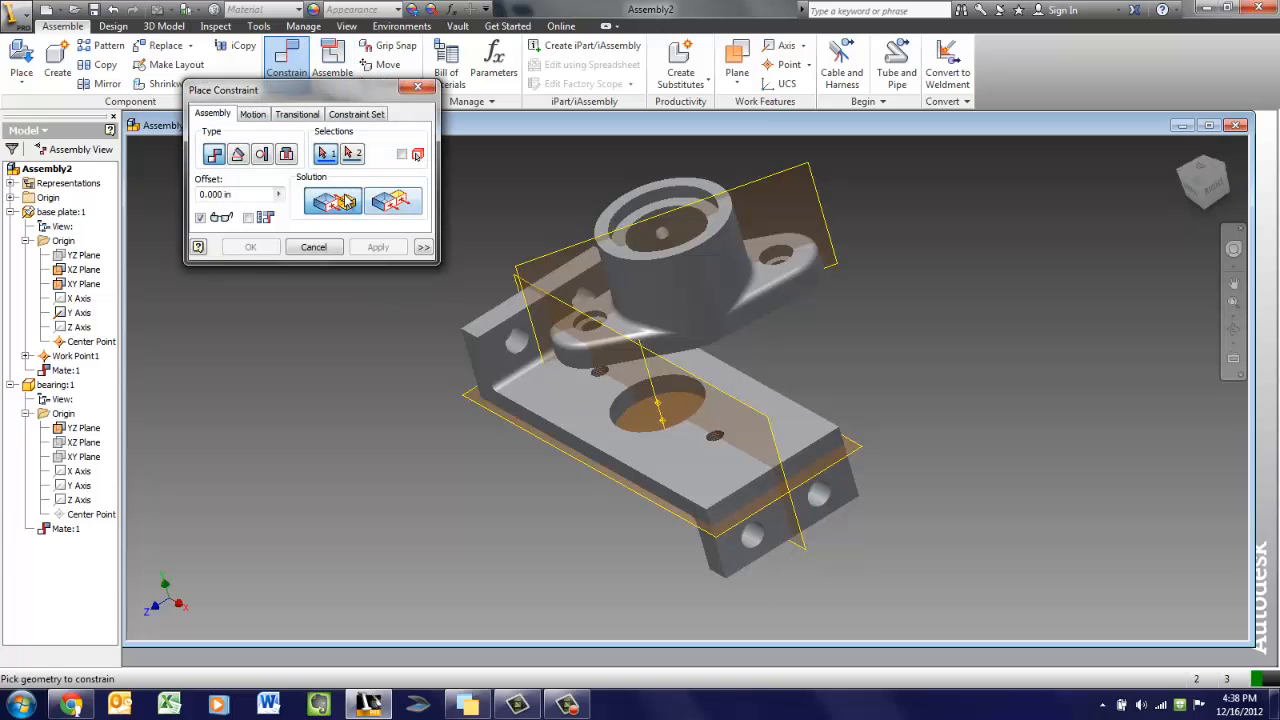
click(392, 202)
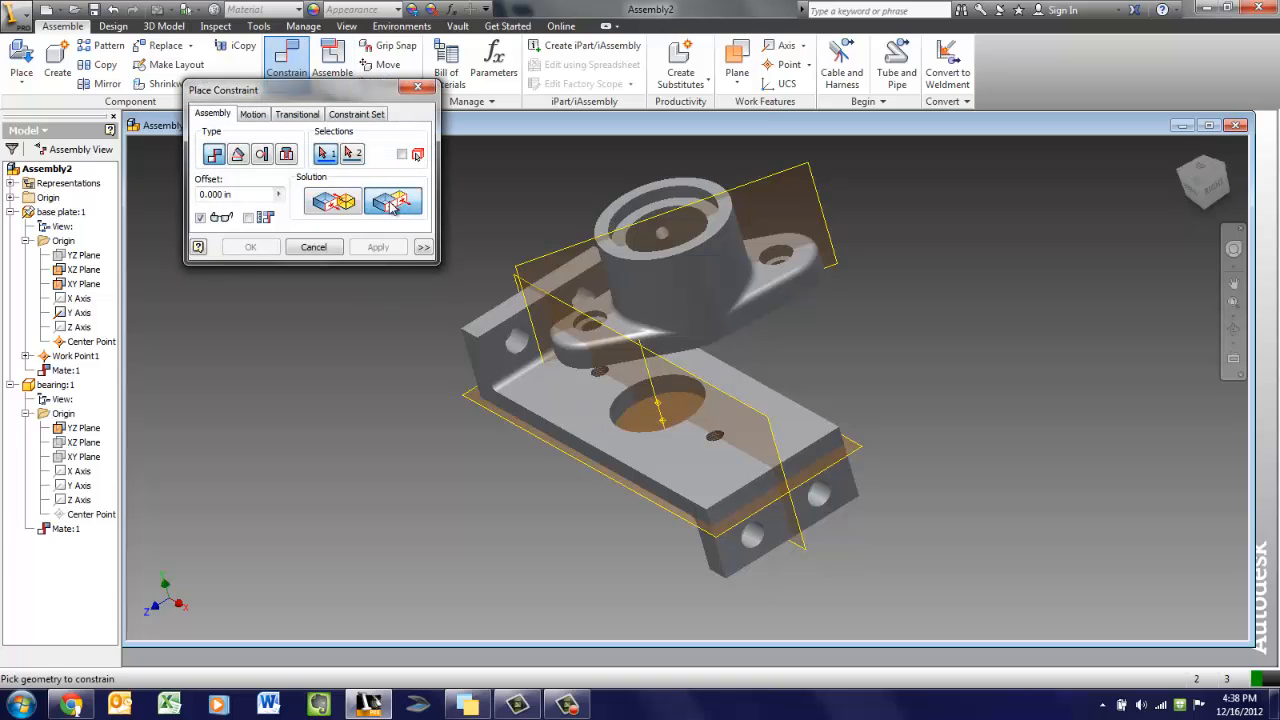
click(809, 167)
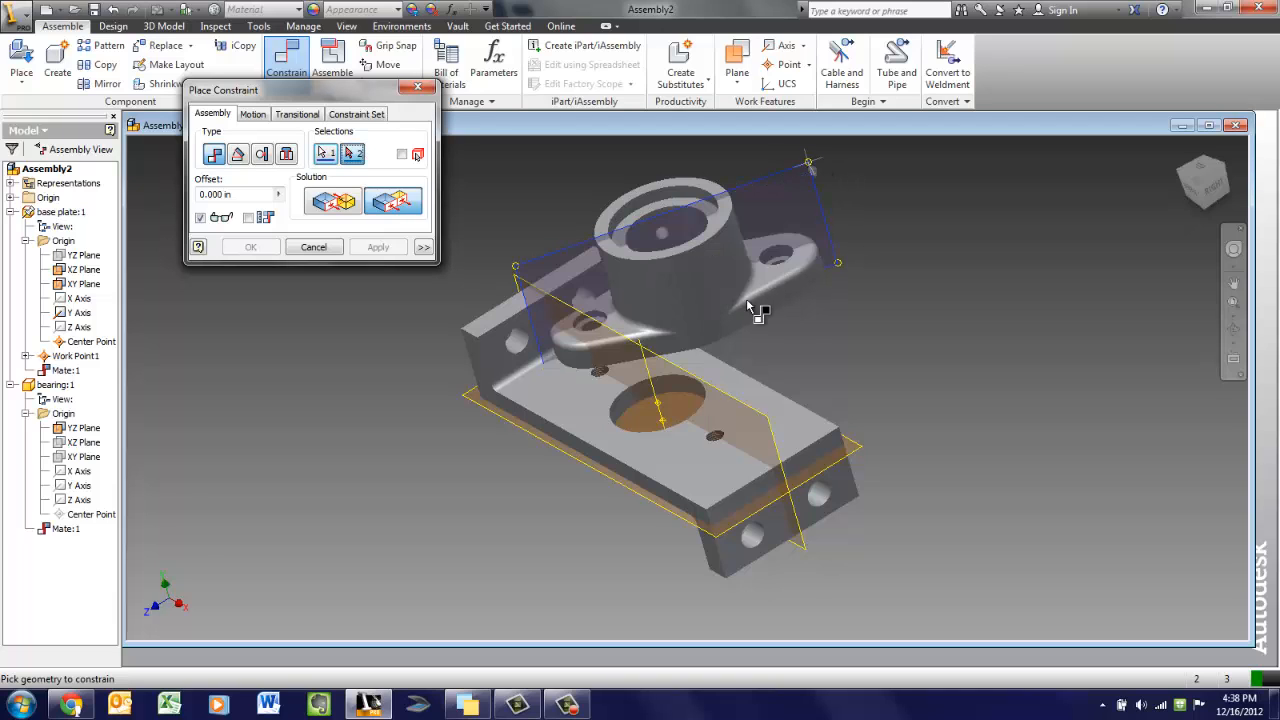
click(770, 425)
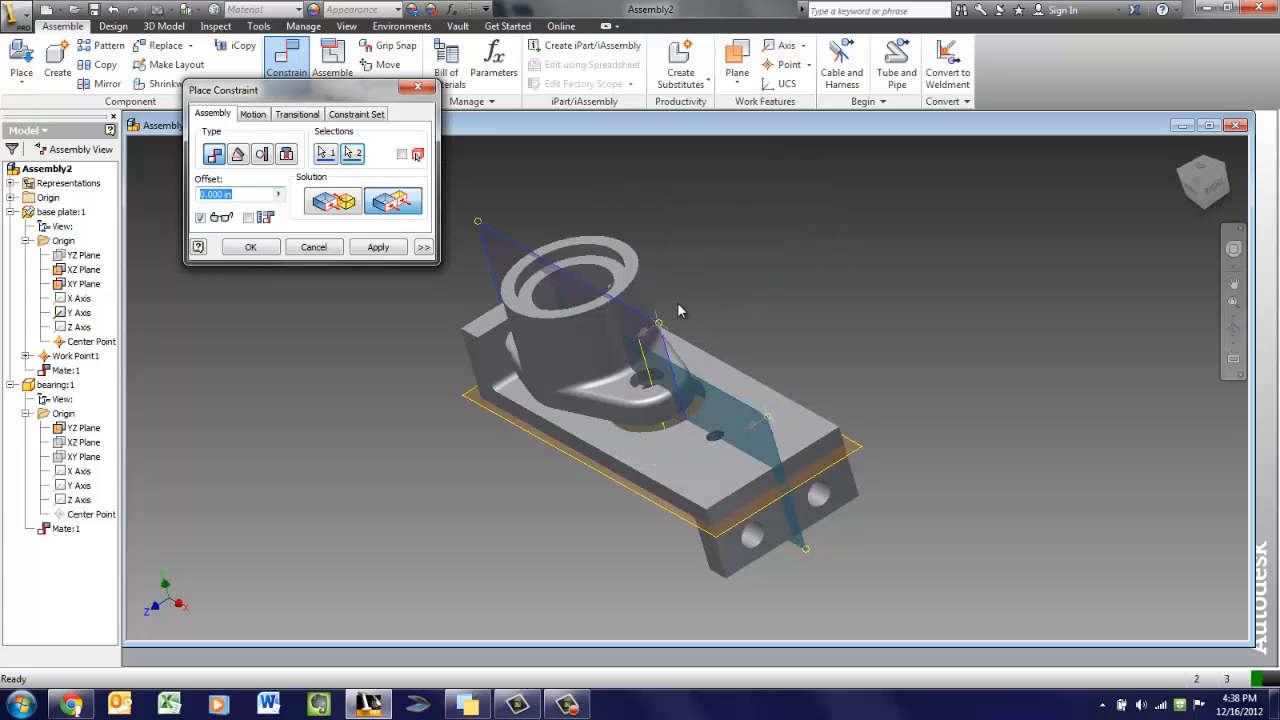
click(378, 247)
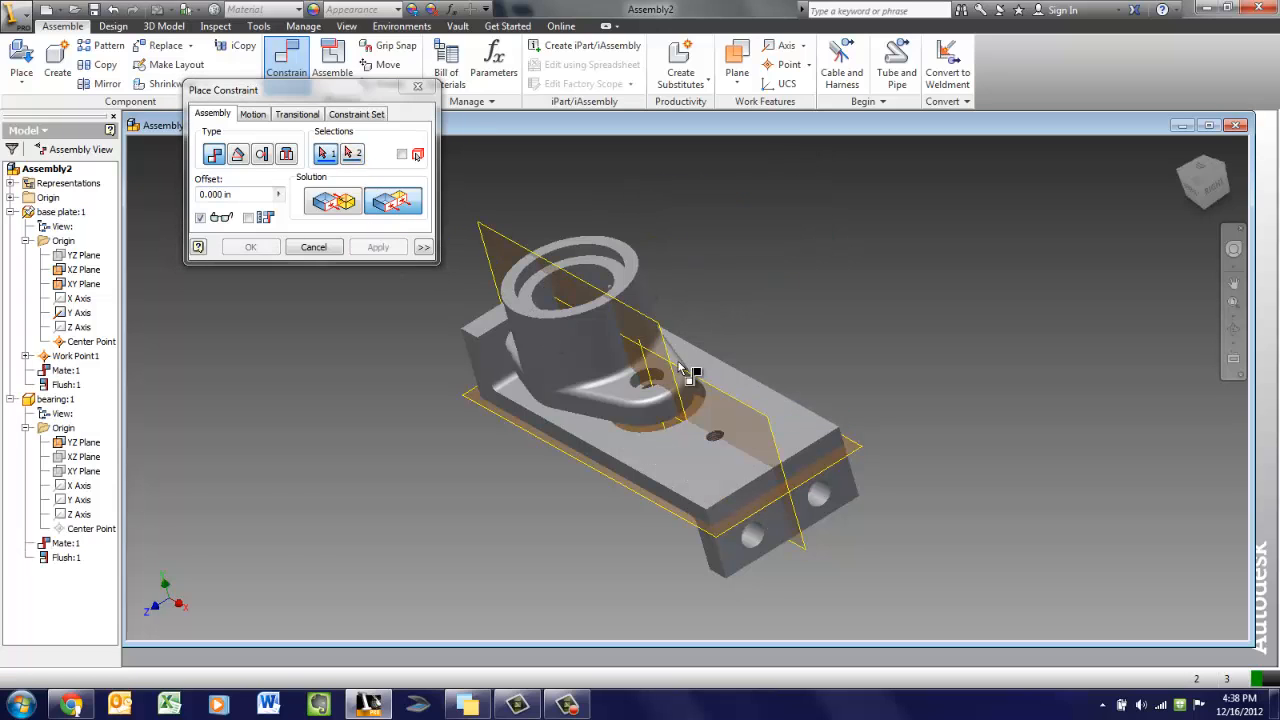
Drag the bearing along the plate toward its right end, away from the centre hole
click(578, 317)
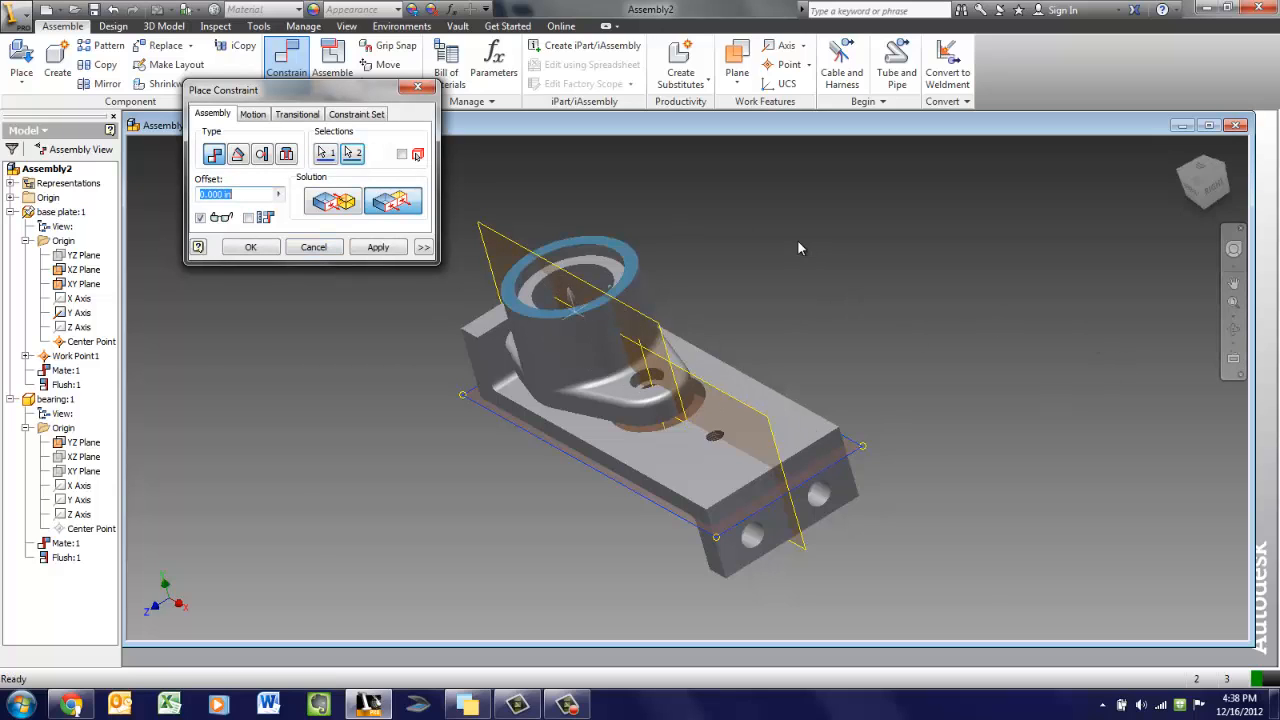
key(Escape)
drag(610, 376, 626, 457)
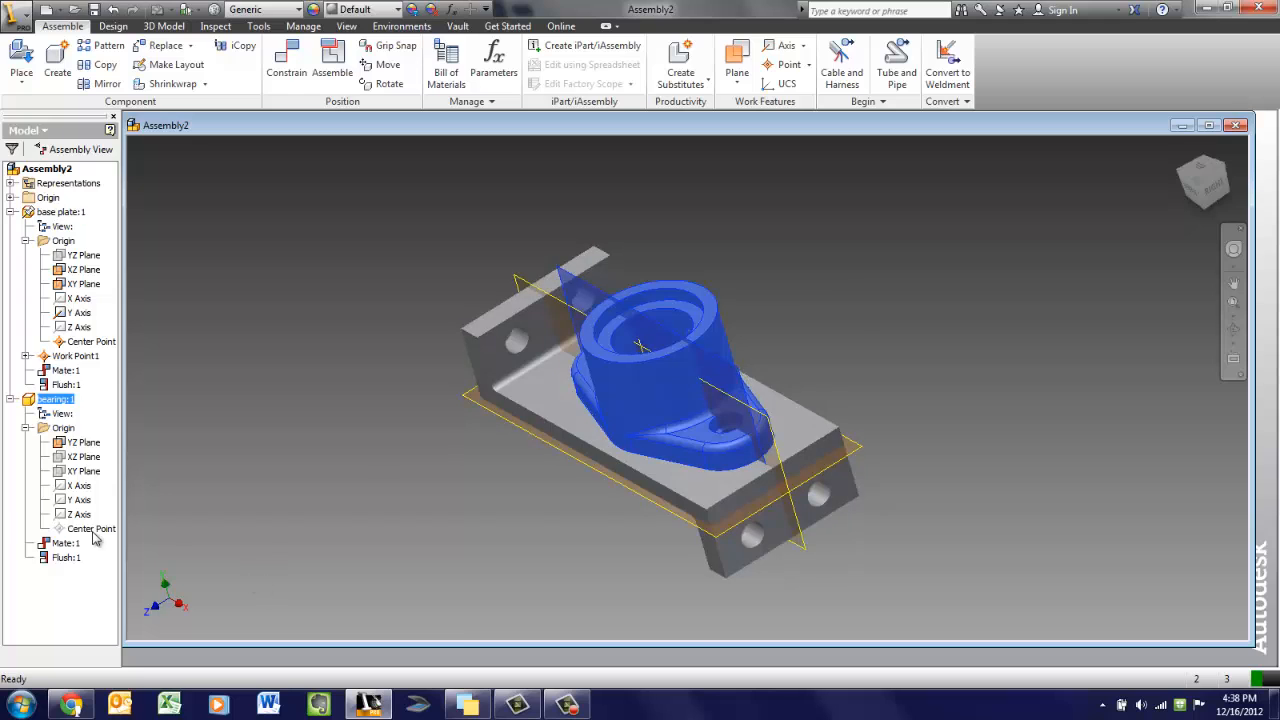
drag(650, 390, 877, 455)
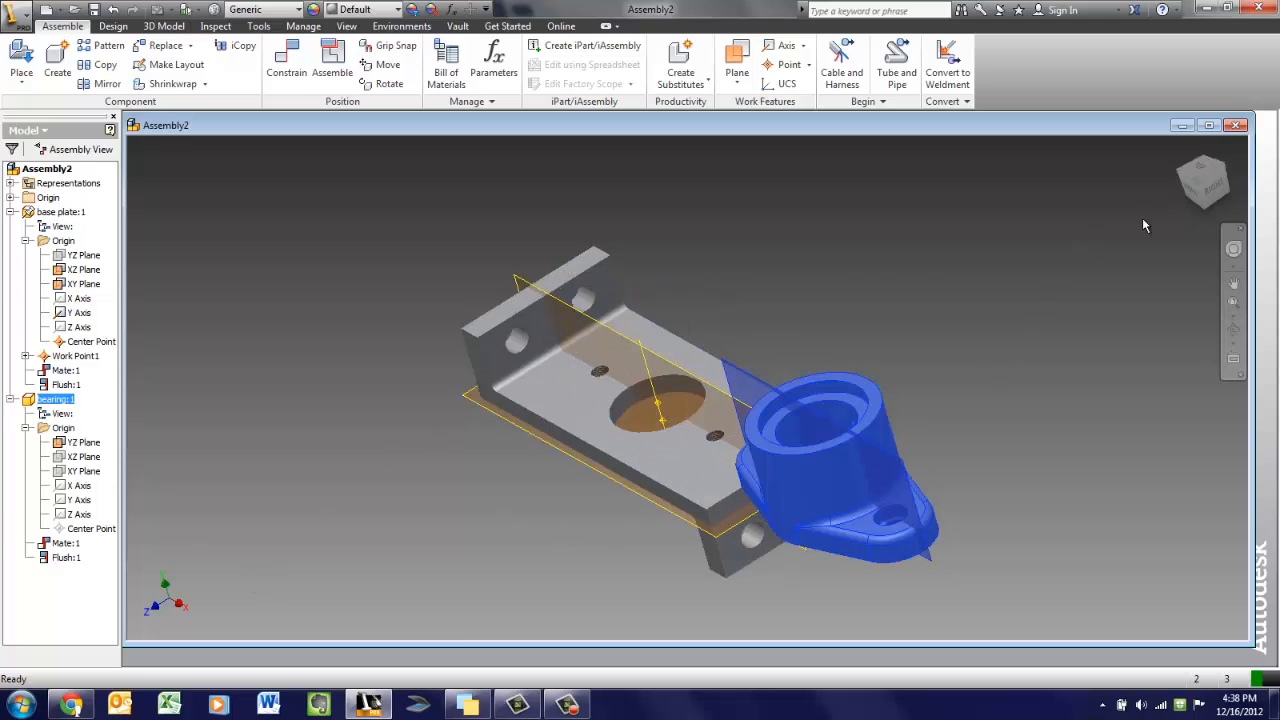
click(1204, 176)
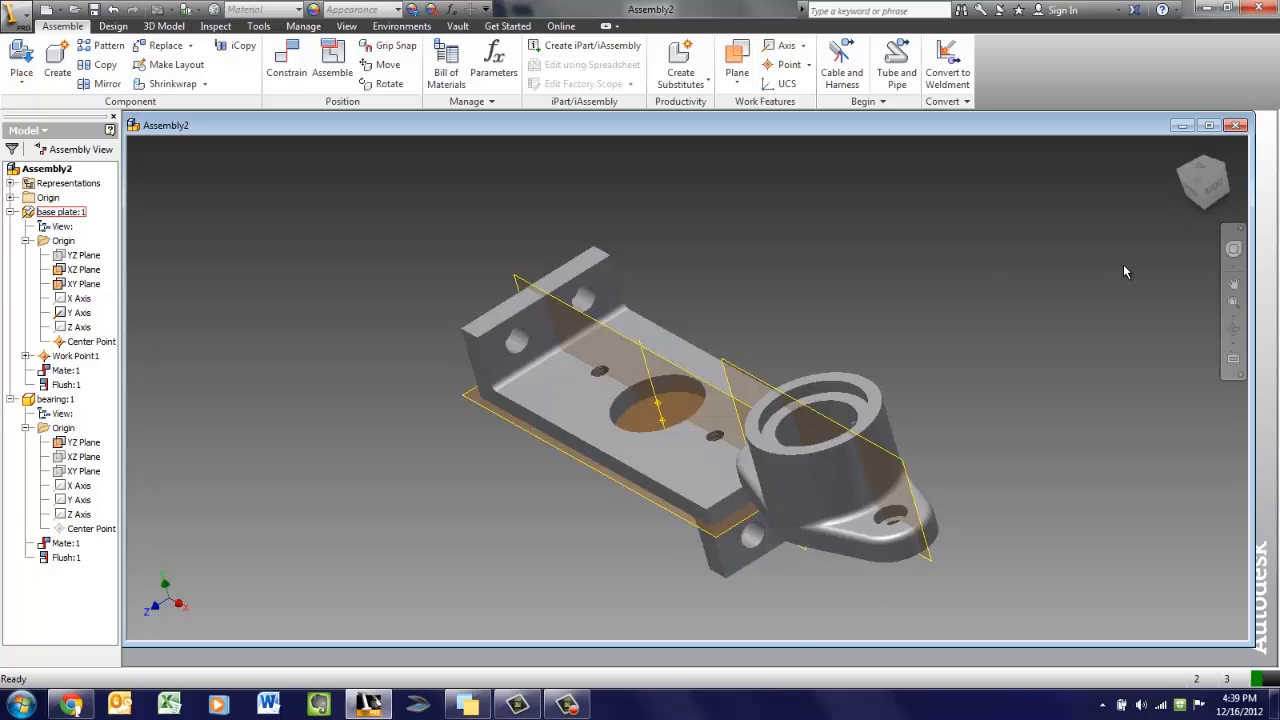
click(1204, 185)
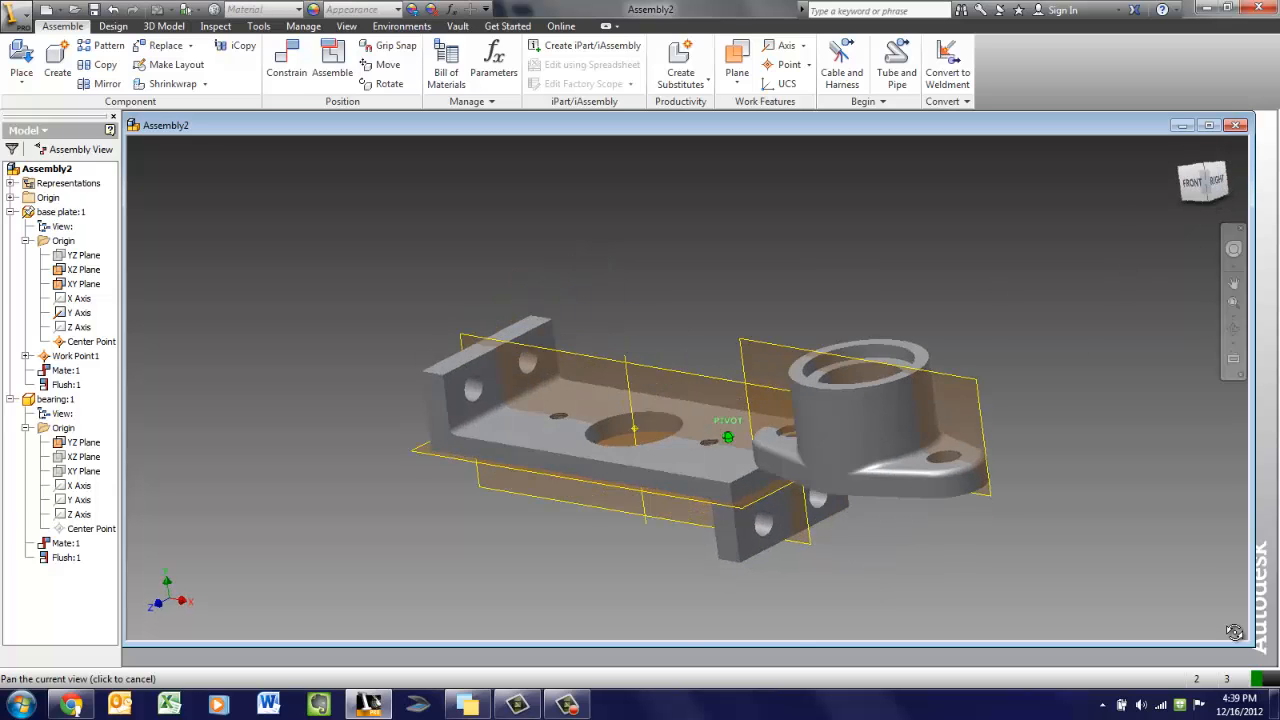
Add a Mate constraint aligning the axis of the bearing's mounting hole with the axis of the matching hole in the base plate
shift+middle_drag(1235, 632, 1162, 250)
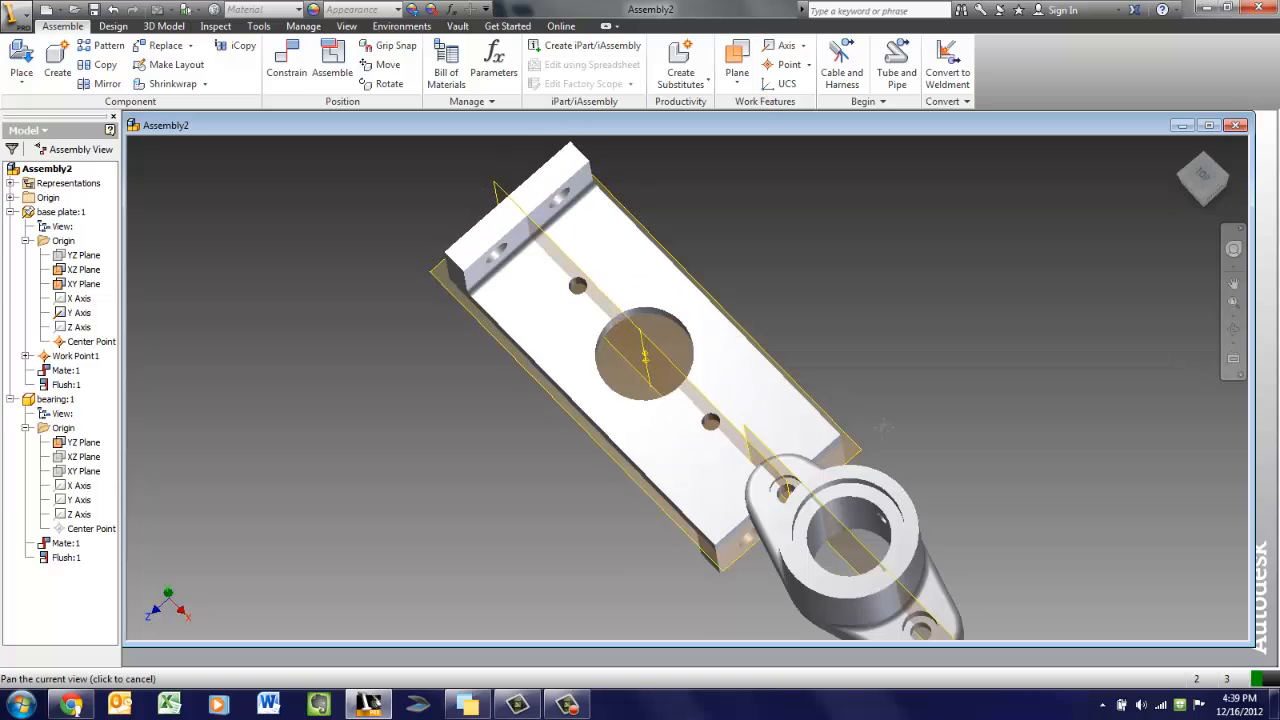
scroll(876, 440, up, 4)
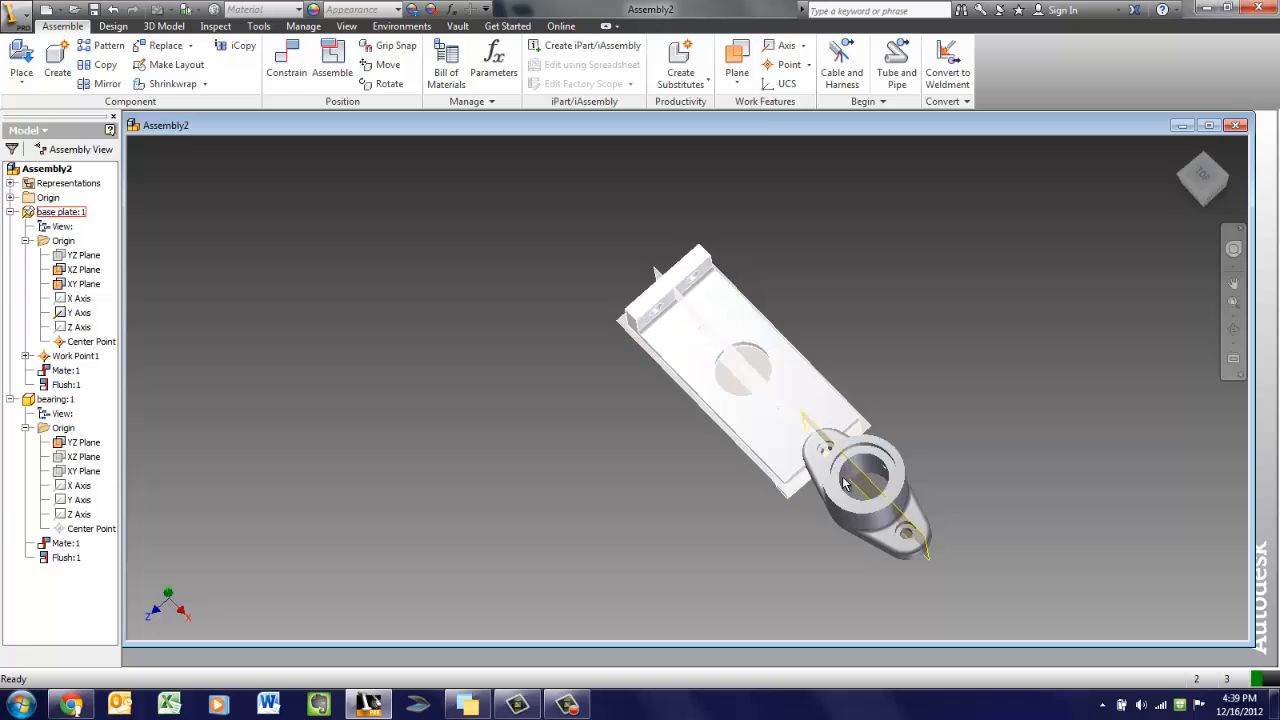
click(1207, 177)
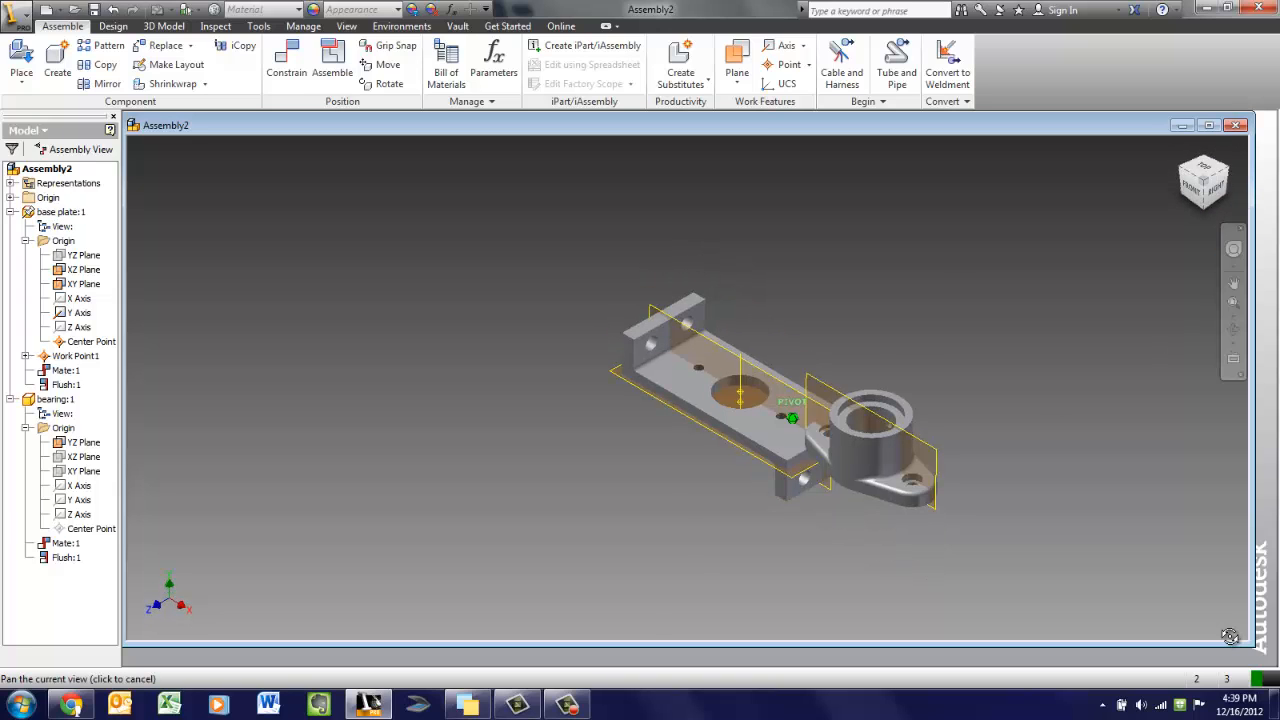
shift+middle_drag(1230, 636, 1219, 506)
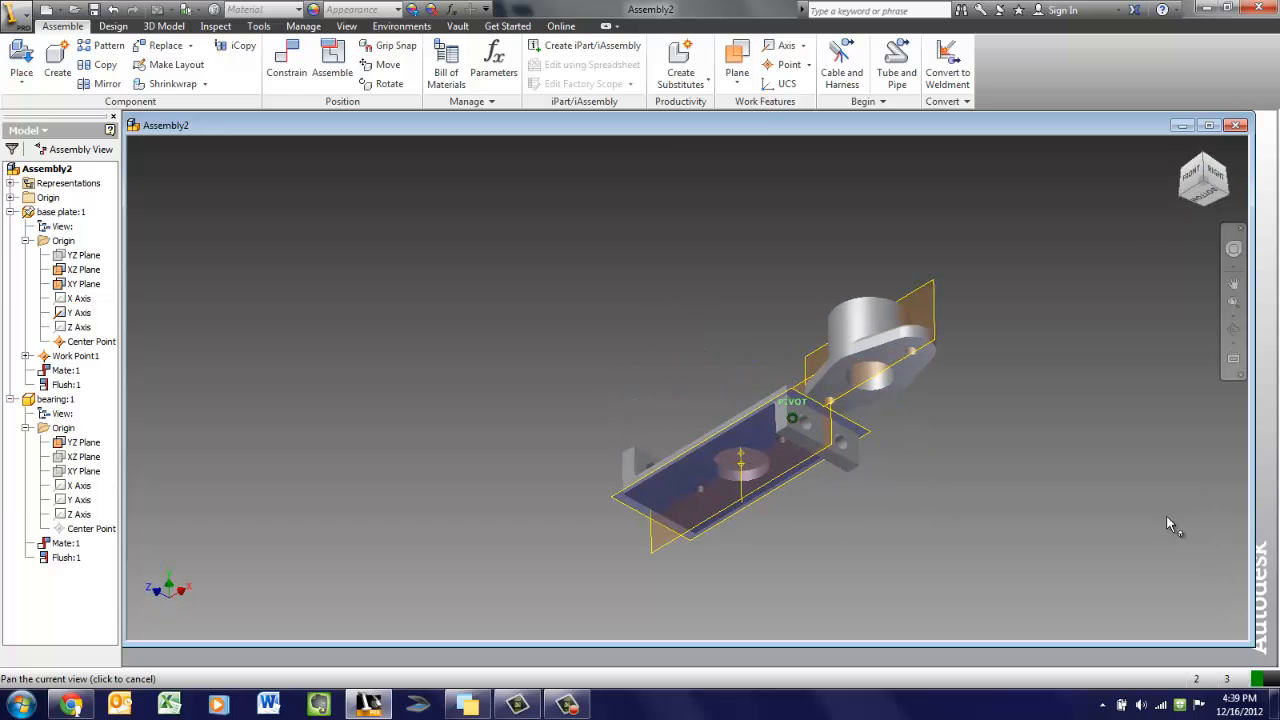
click(300, 62)
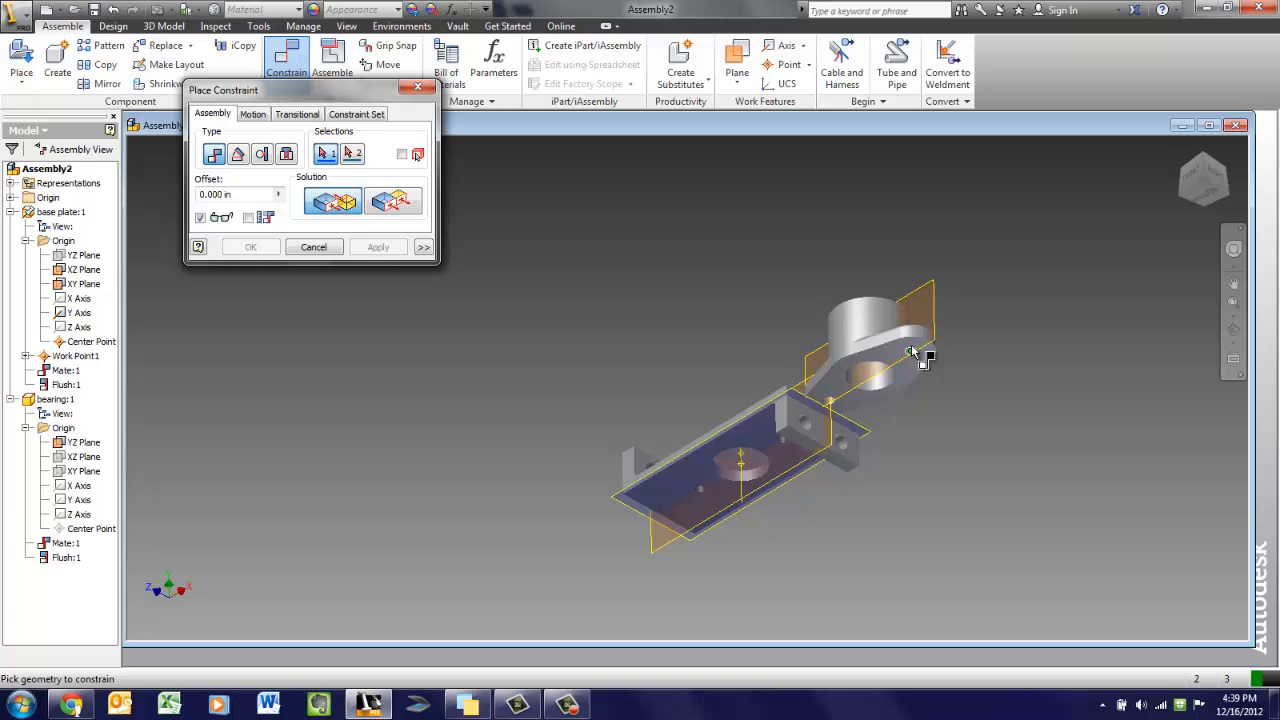
scroll(907, 347, up, 8)
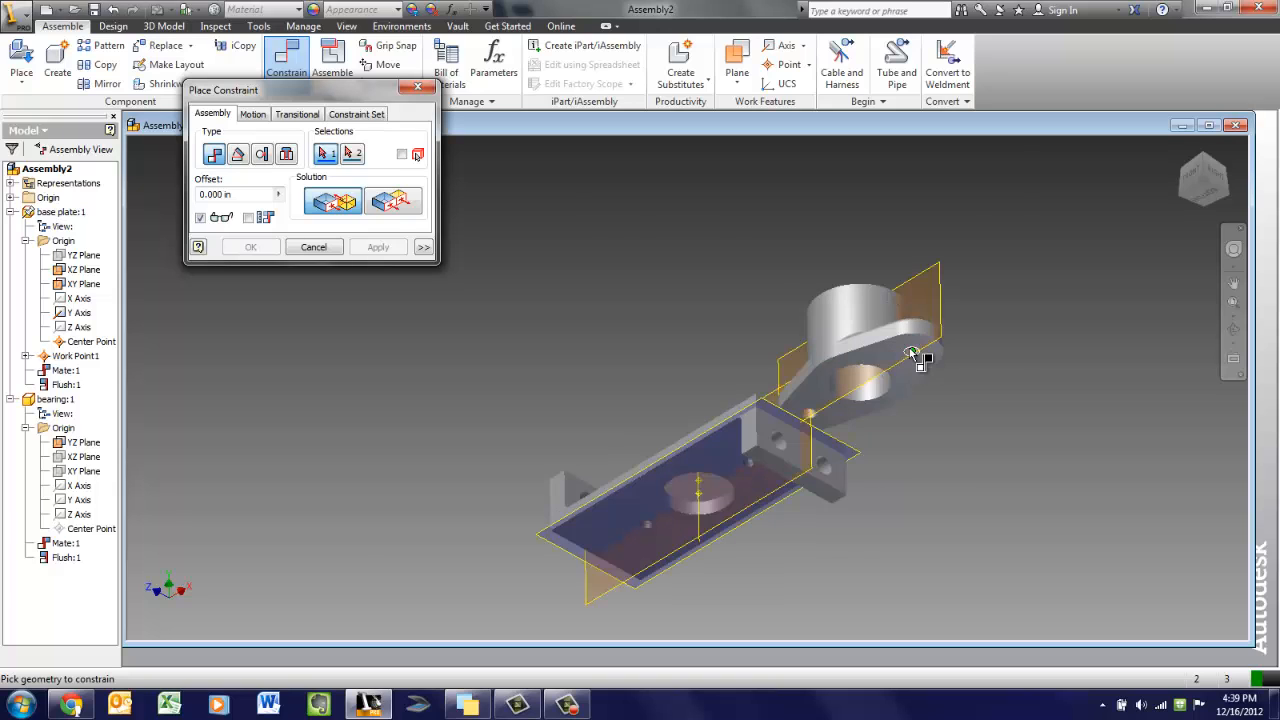
click(913, 352)
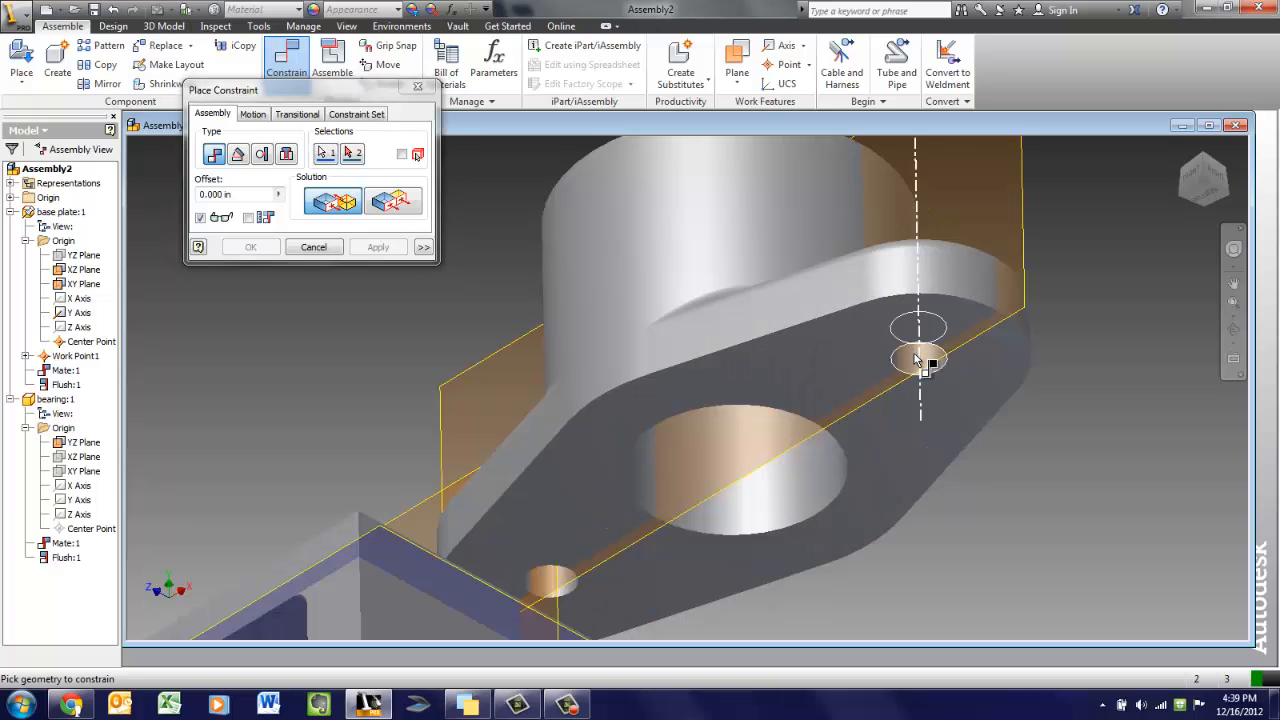
mouse_move(1208, 187)
mouse_down()
mouse_move(1194, 257)
mouse_move(1204, 190)
mouse_up()
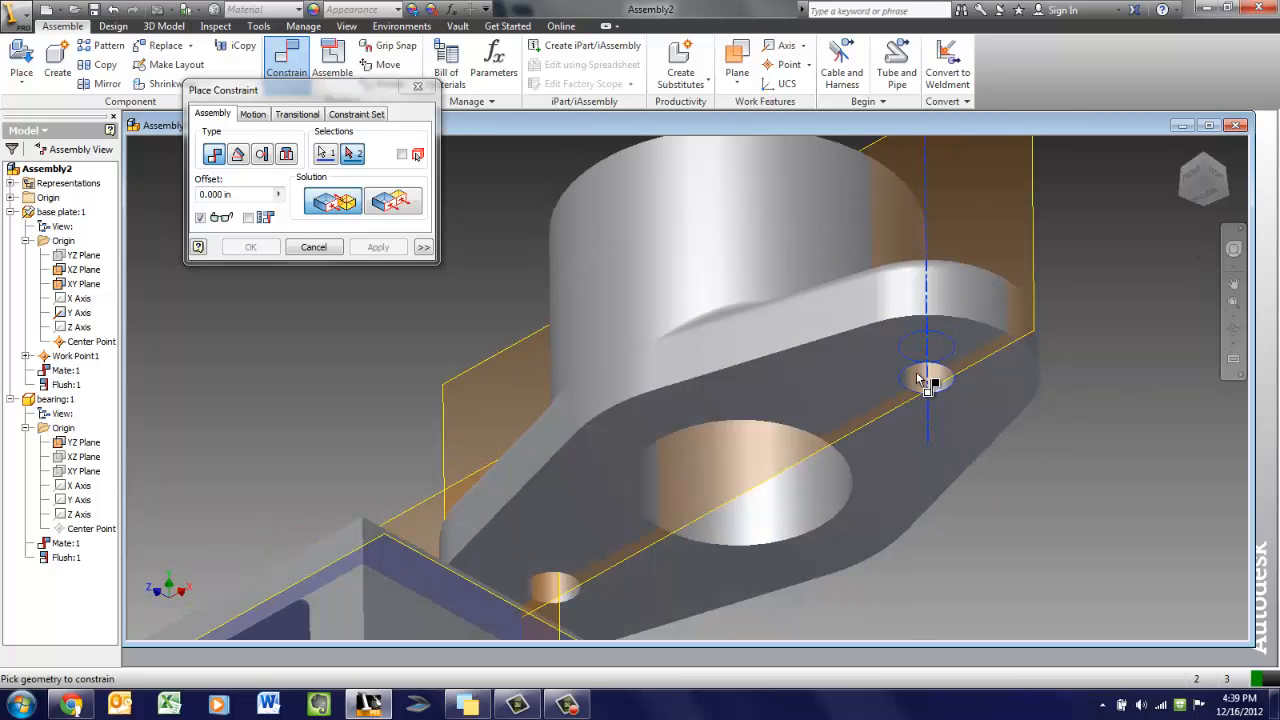
click(1208, 166)
middle_drag(615, 433, 931, 108)
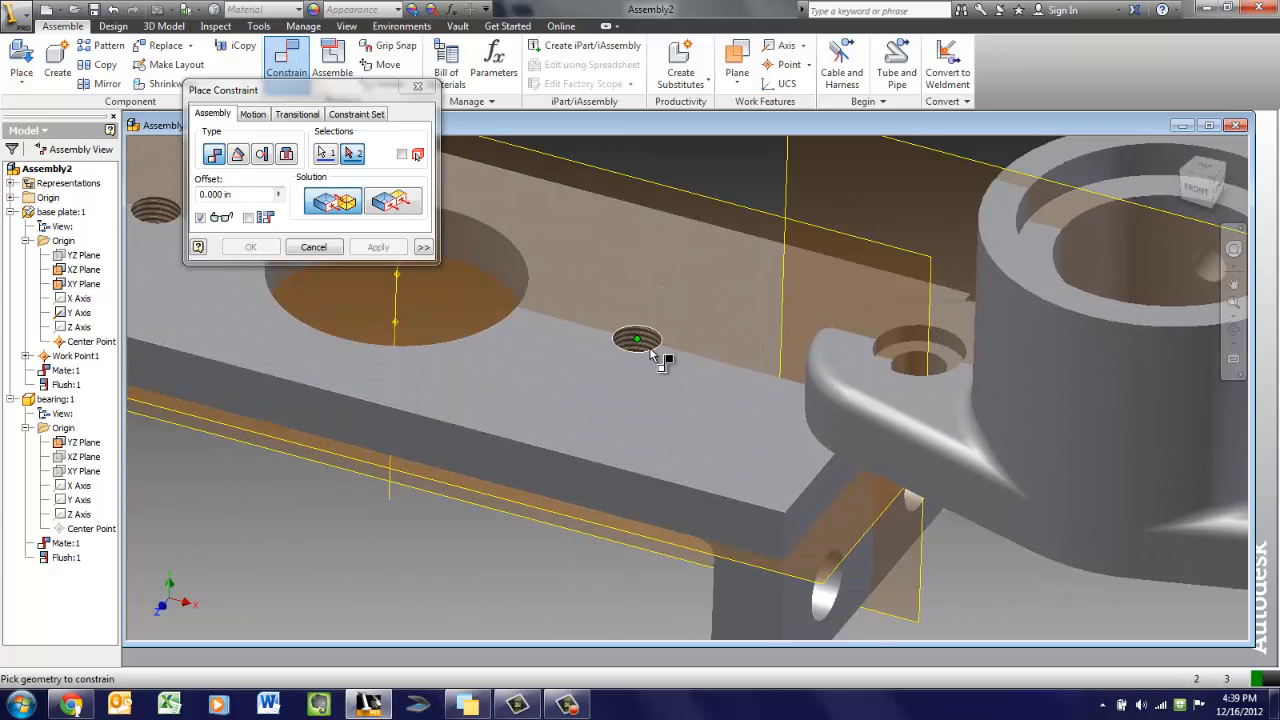
click(651, 352)
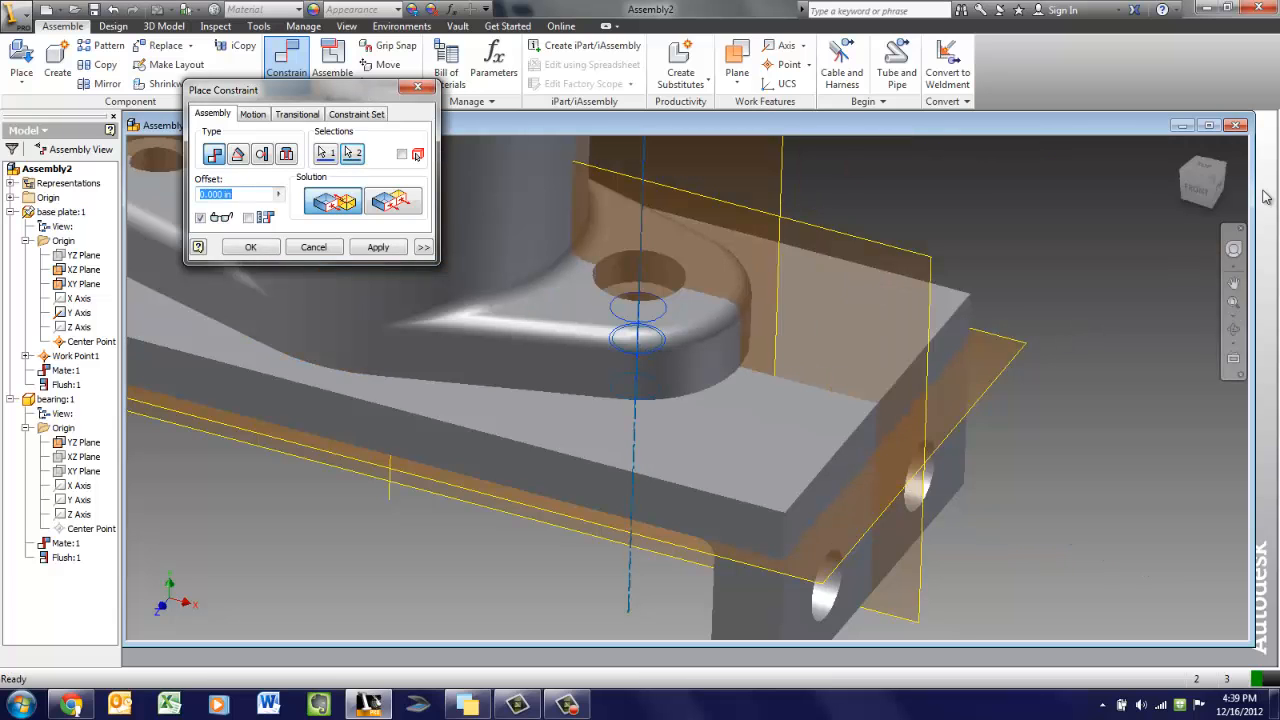
drag(1209, 179, 1204, 212)
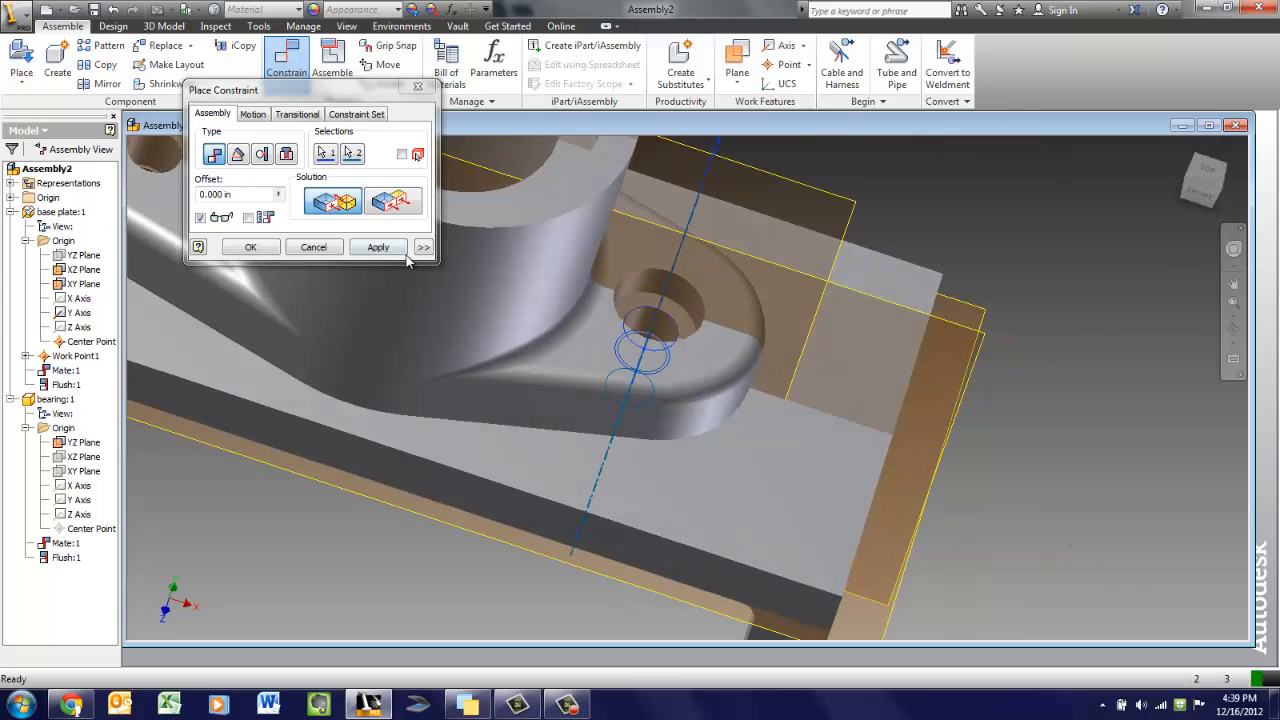
scroll(575, 312, down, 3)
middle_drag(603, 326, 911, 431)
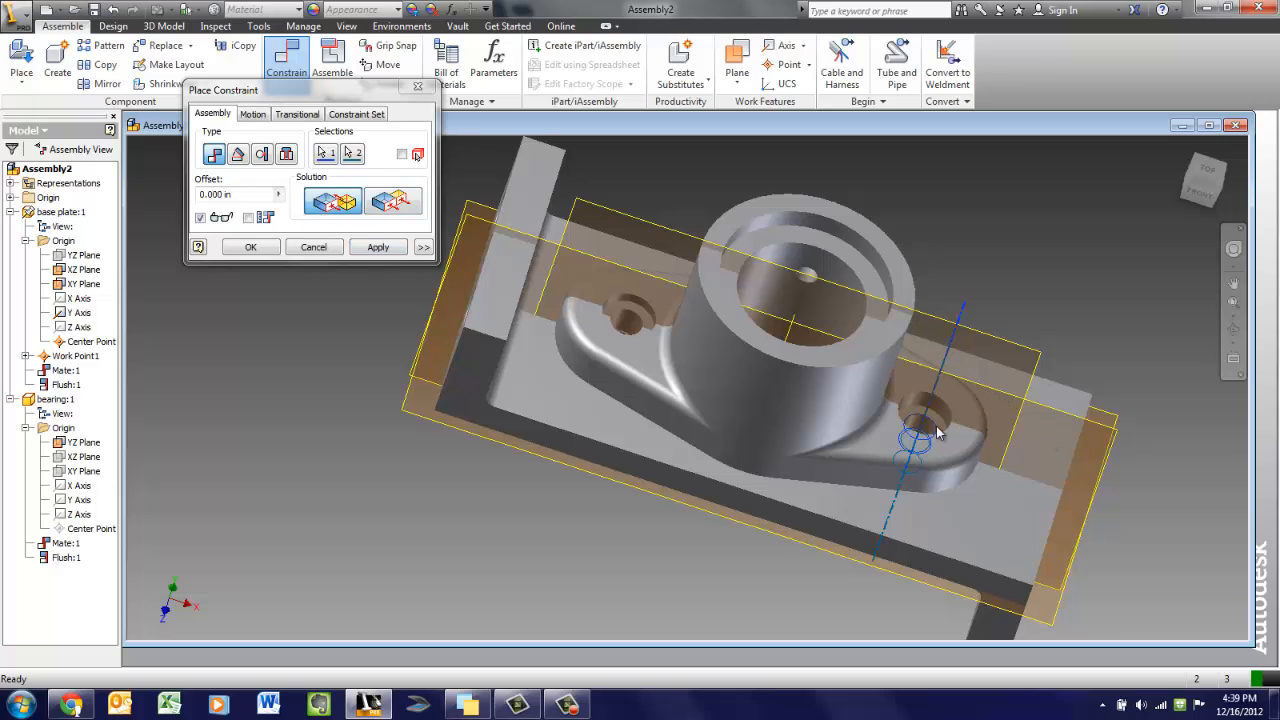
click(1205, 170)
shift+middle_drag(1138, 210, 1150, 145)
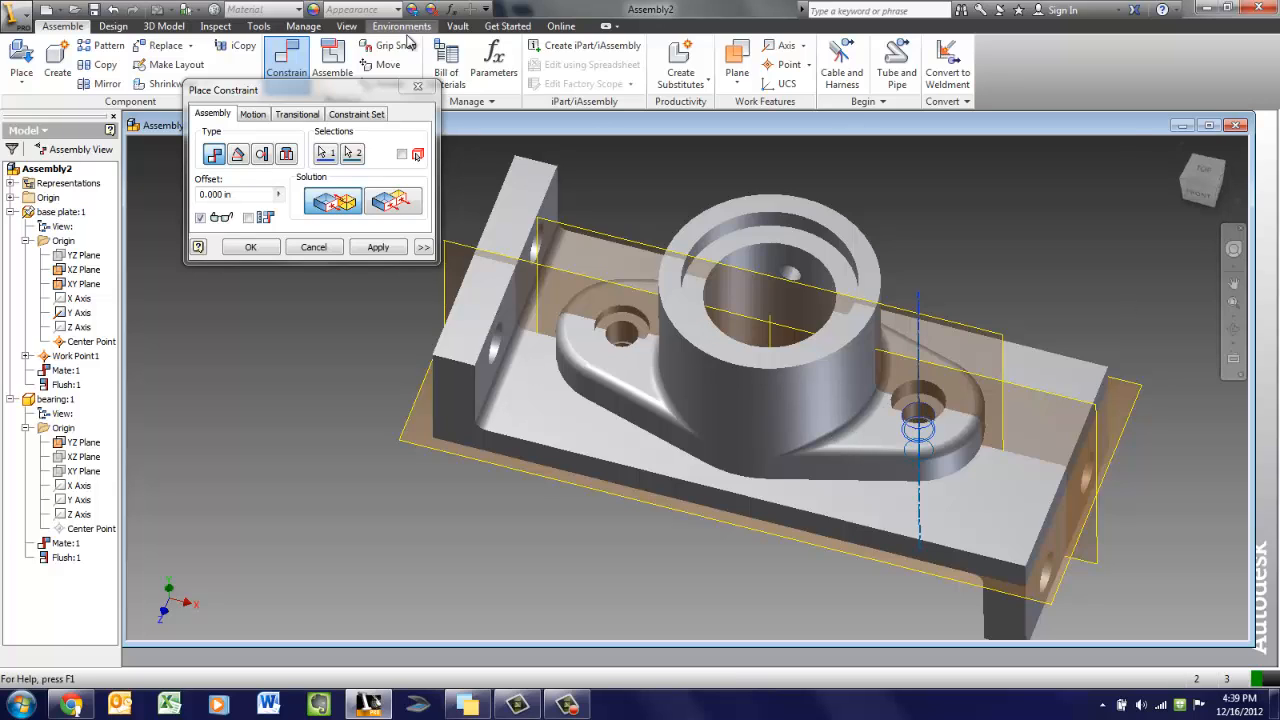
click(378, 247)
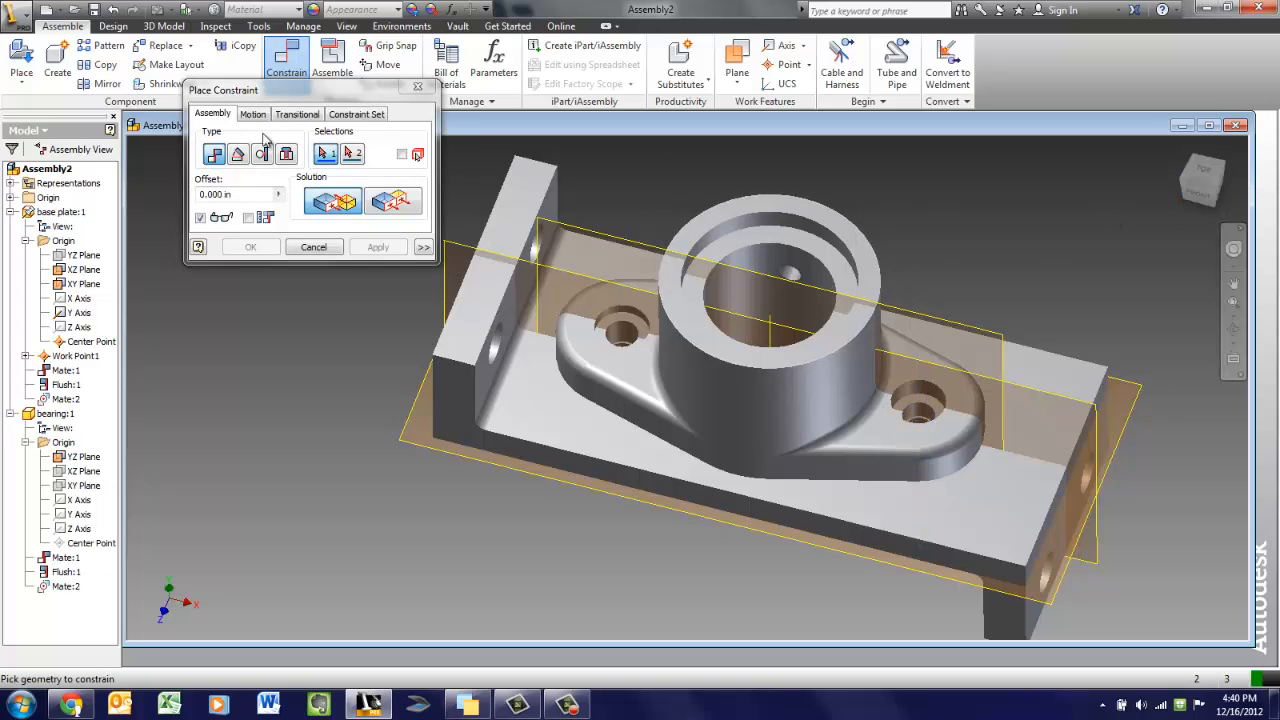
click(313, 247)
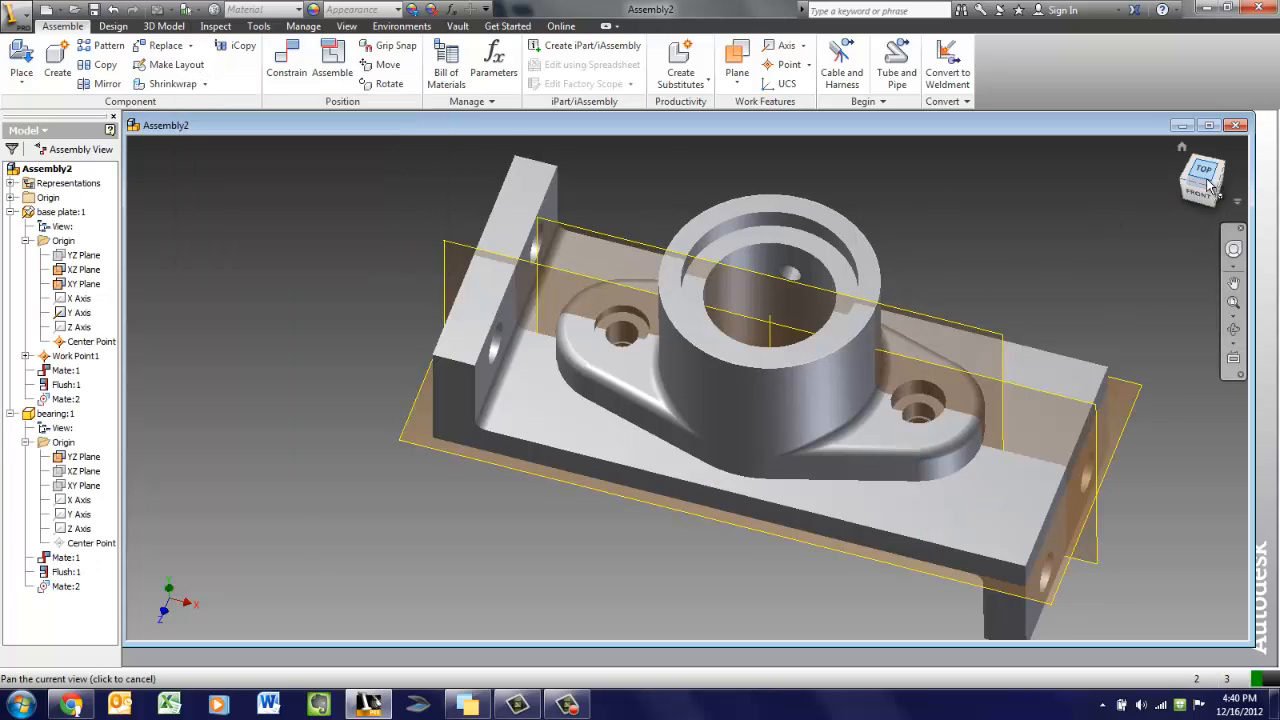
Try dragging the bearing on the plate to test that the constraints hold it in place
shift+middle_drag(1200, 180, 1097, 146)
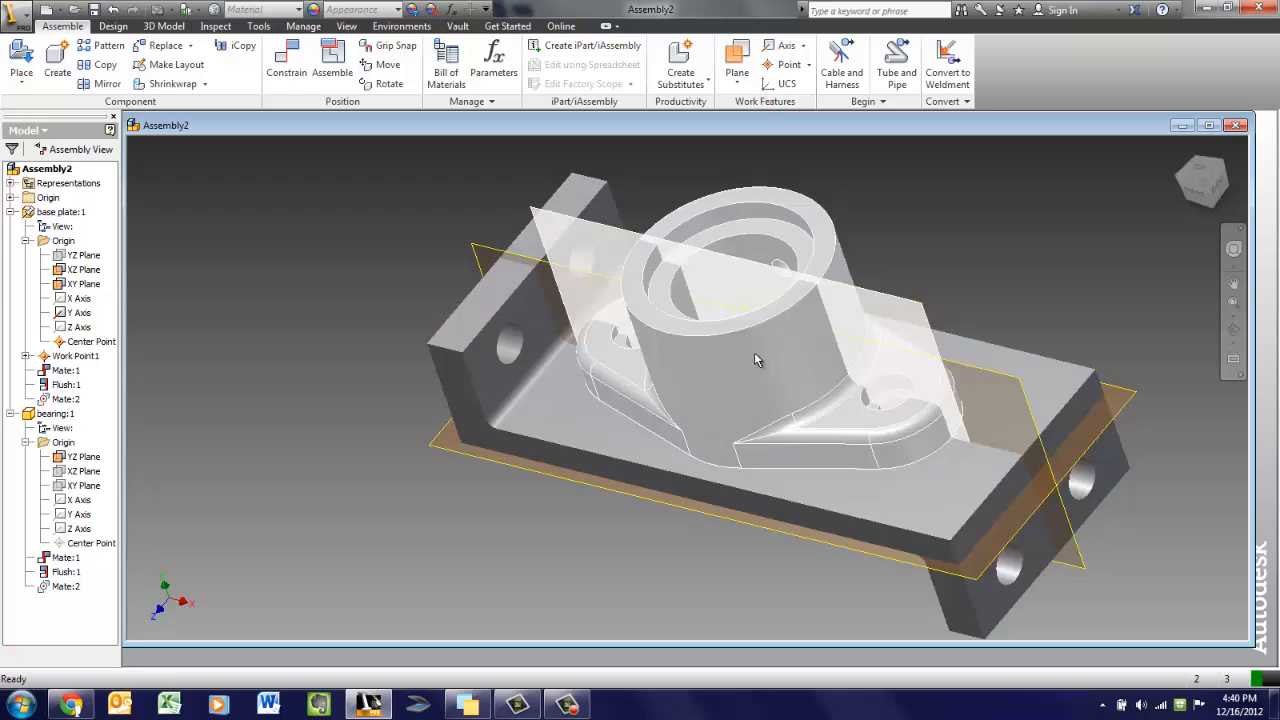
click(760, 360)
drag(767, 303, 706, 303)
click(505, 358)
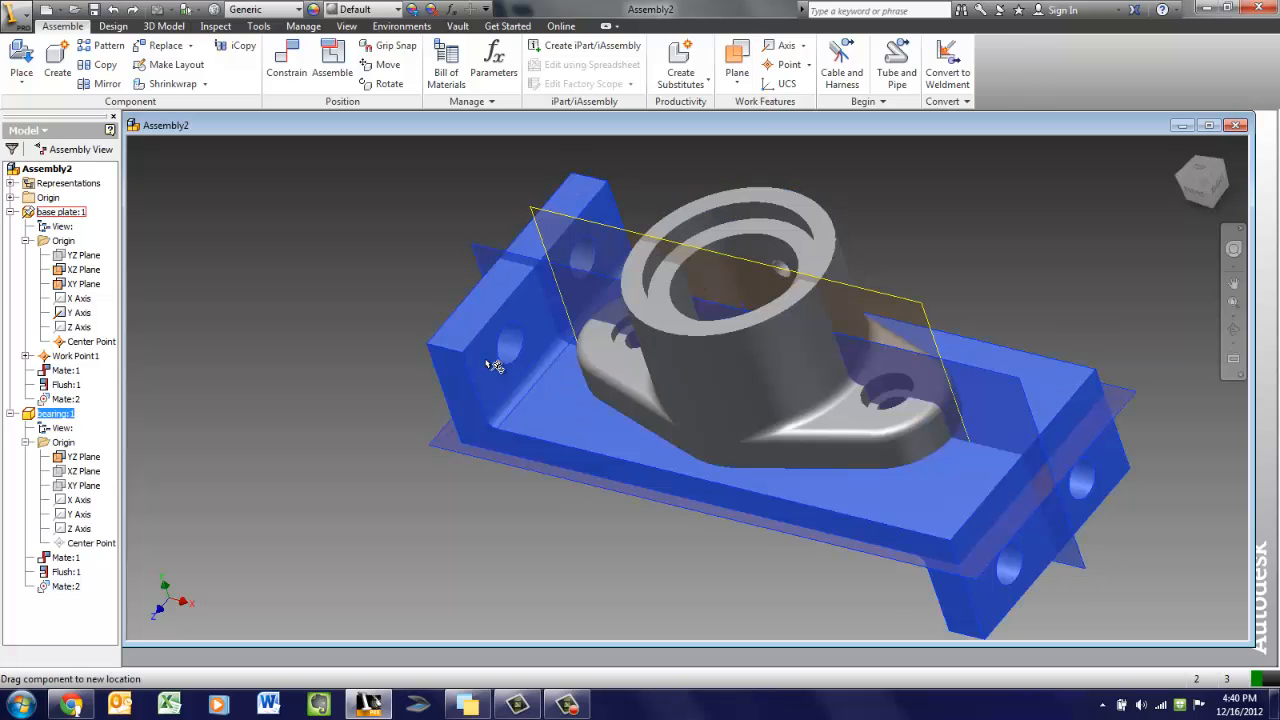
key(Escape)
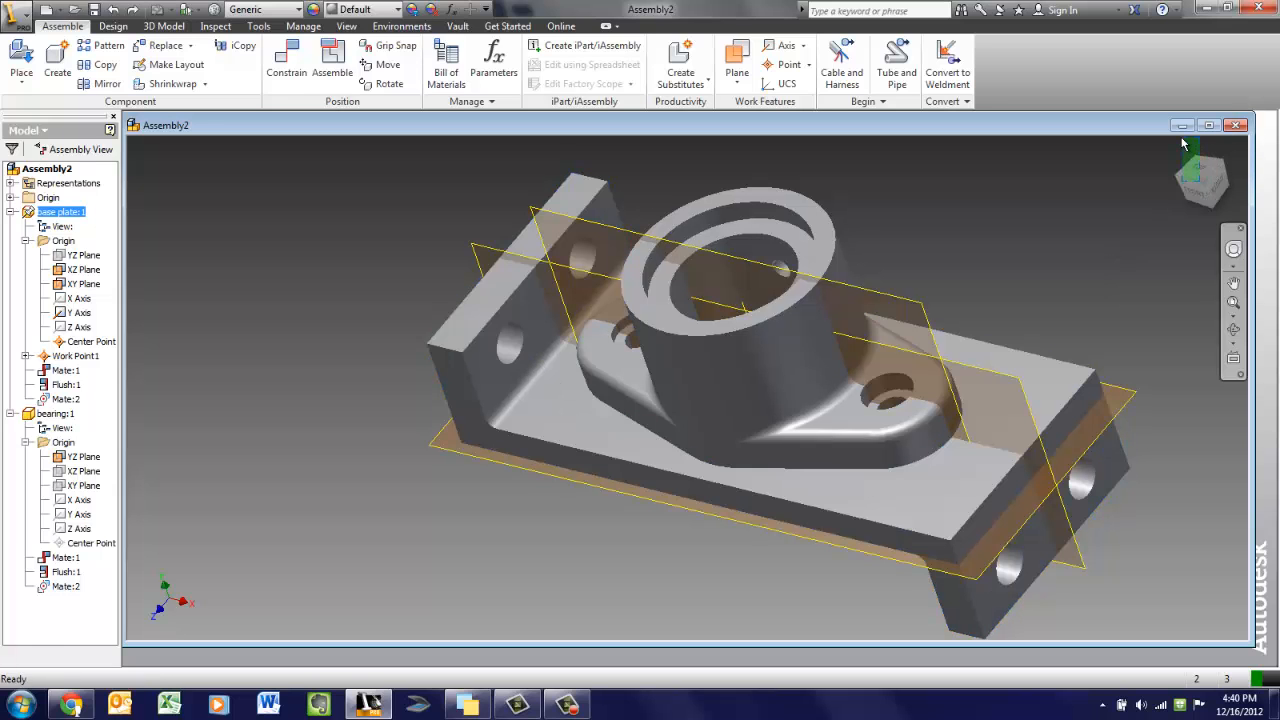
shift+middle_drag(1200, 176, 147, 217)
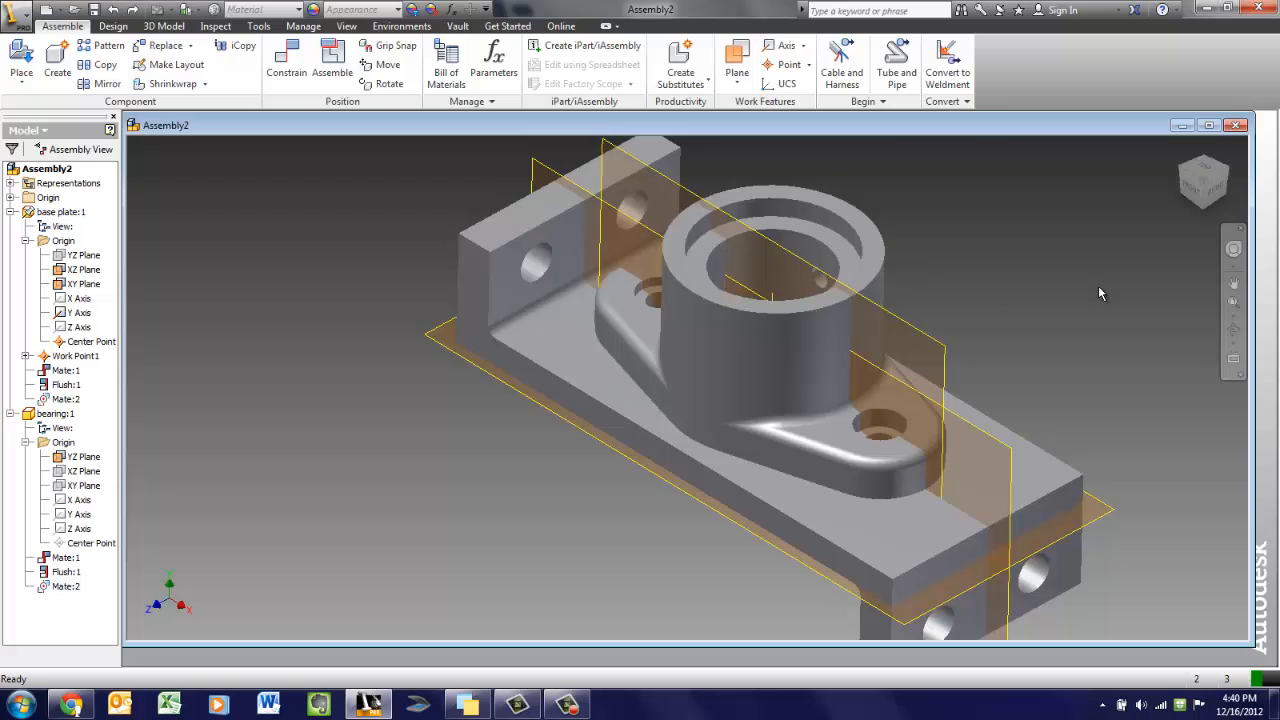